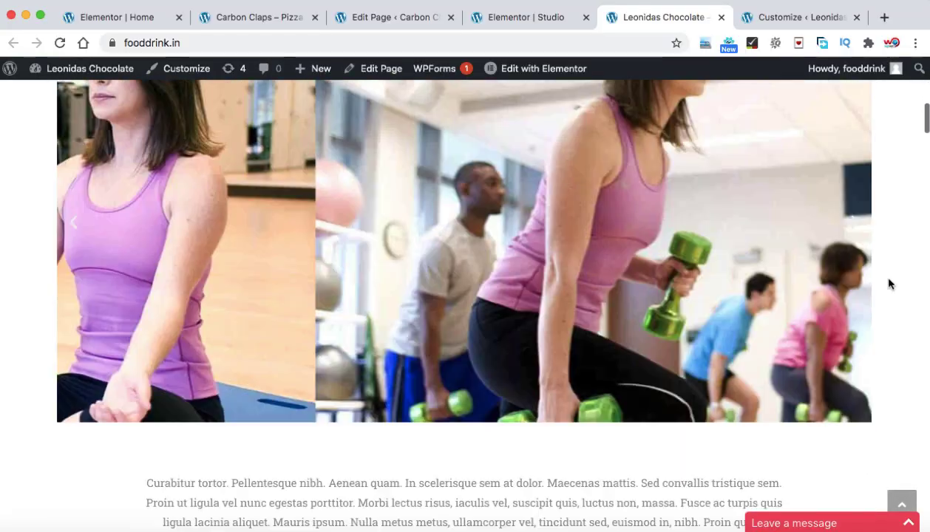
# Examine the fooddrink.in homepage, including its embedded Facebook posts, yoga introduction and studio sections
pyautogui.scroll(-2, 890, 284)
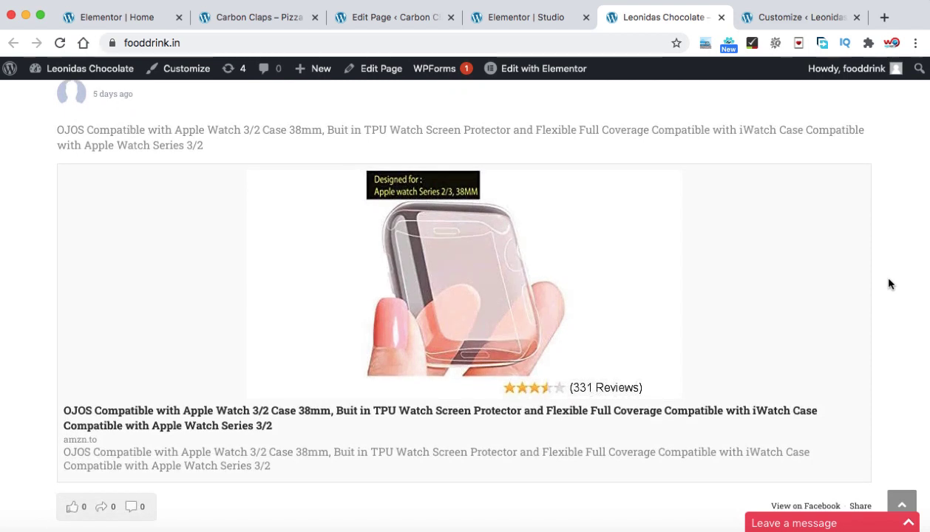
pyautogui.scroll(-2, 890, 284)
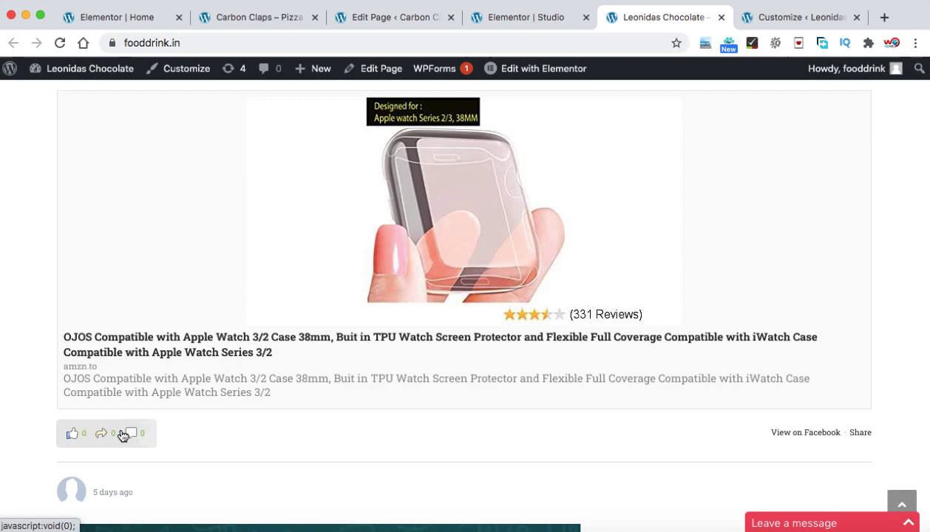
pyautogui.scroll(-4, 216, 434)
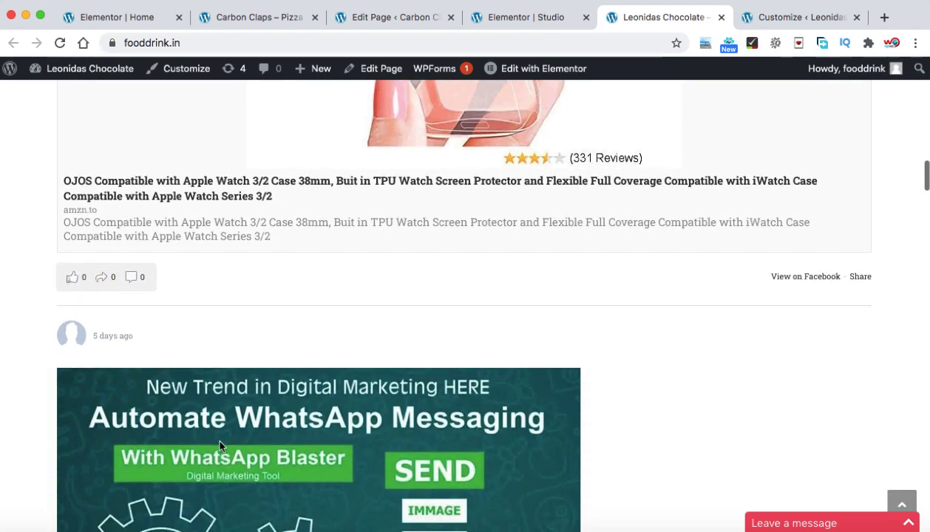
pyautogui.scroll(-5, 220, 444)
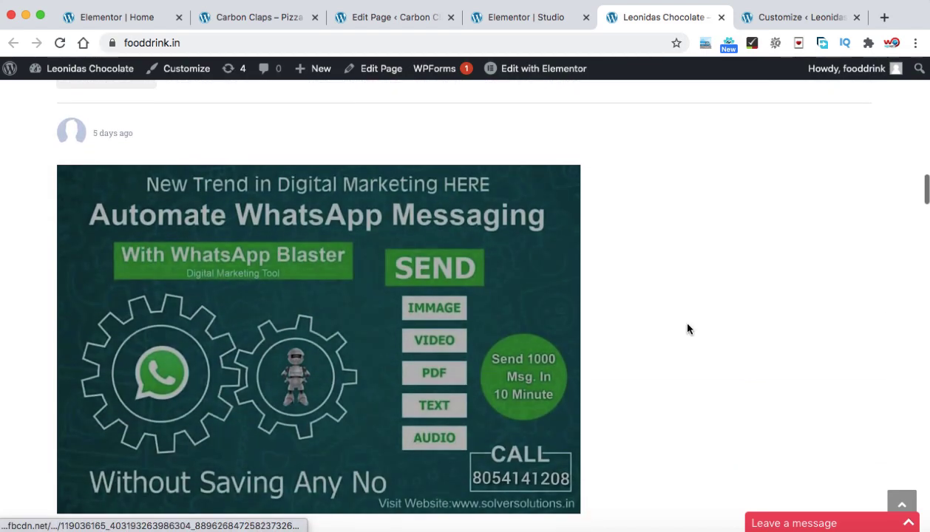
pyautogui.scroll(-10, 688, 329)
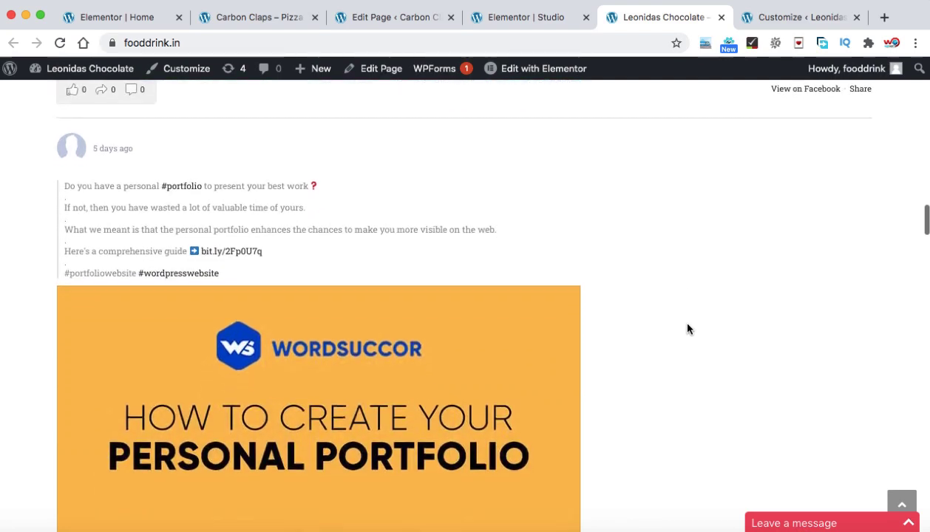
pyautogui.scroll(-12, 688, 329)
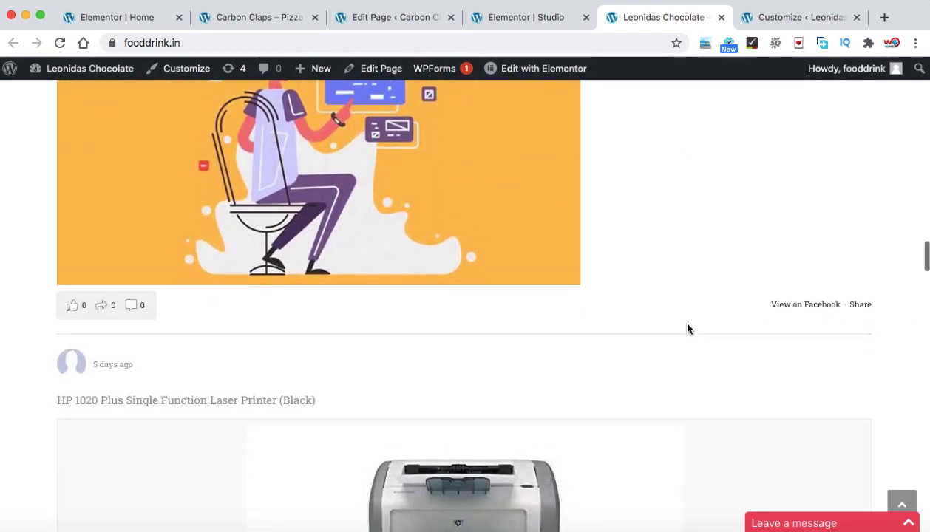
pyautogui.scroll(-1, 688, 328)
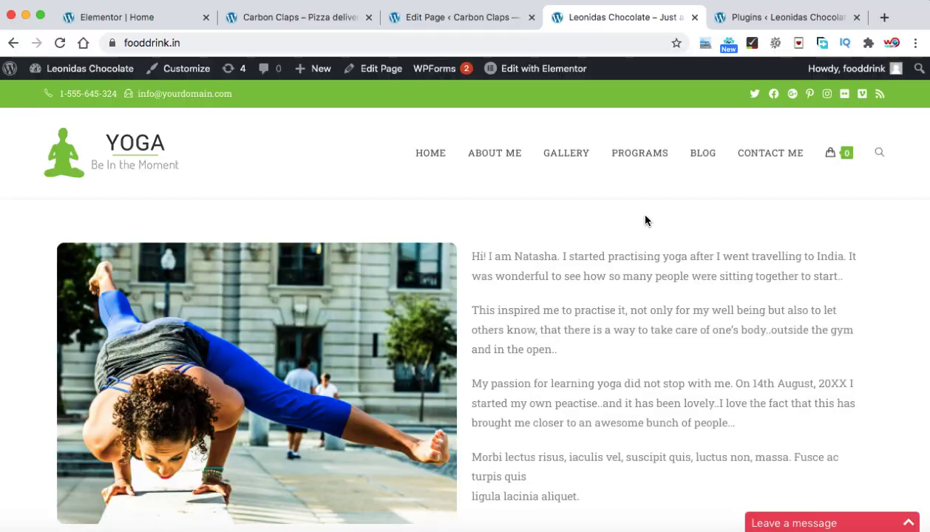
pyautogui.scroll(-3, 645, 220)
pyautogui.scroll(-10, 645, 219)
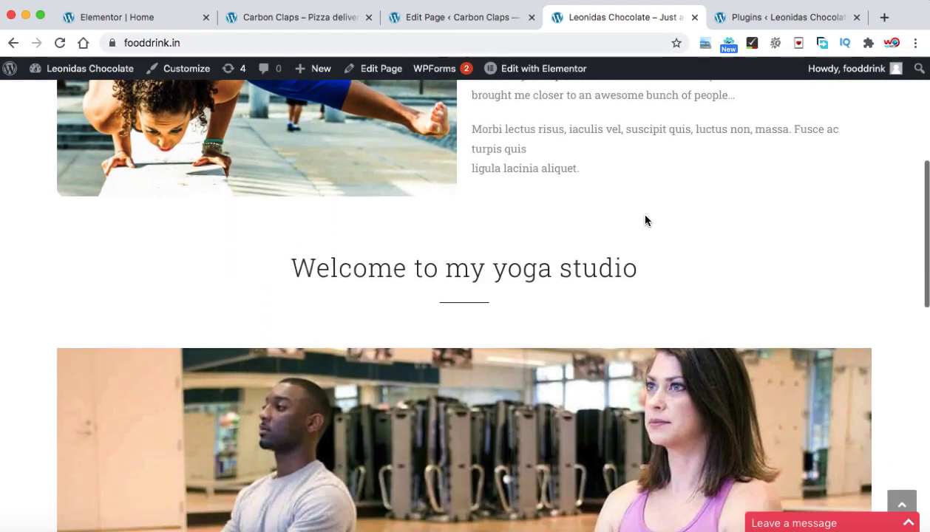
pyautogui.scroll(-4, 645, 220)
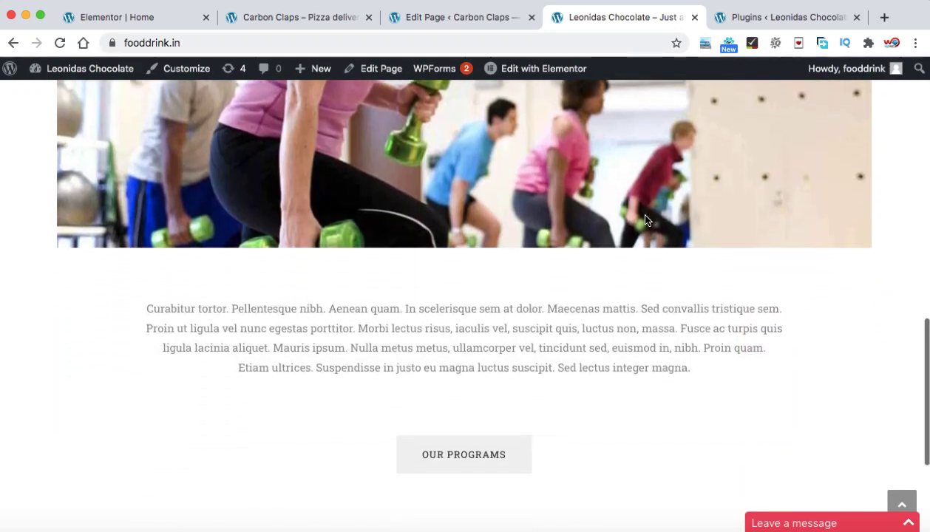
pyautogui.scroll(1, 645, 220)
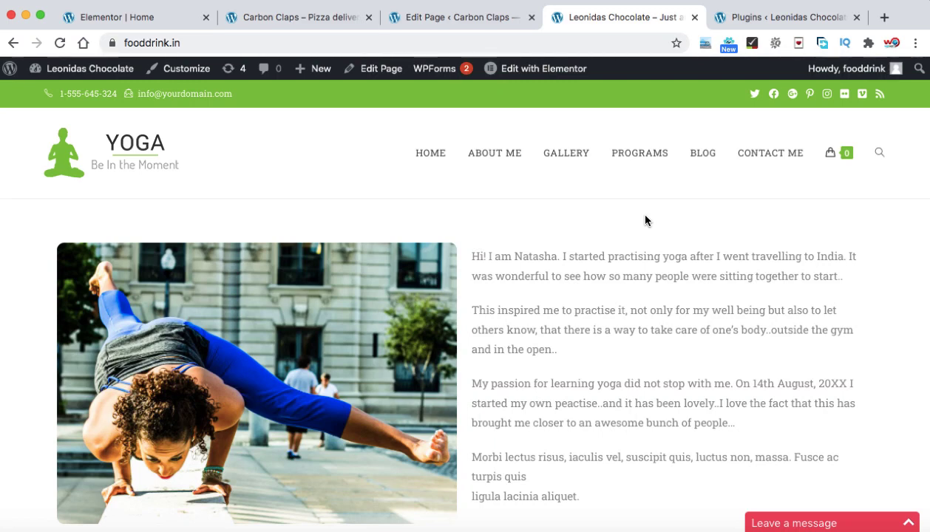
# Search Google in a new browser tab for "facebook feed by smush balloon"
pyautogui.click(883, 17)
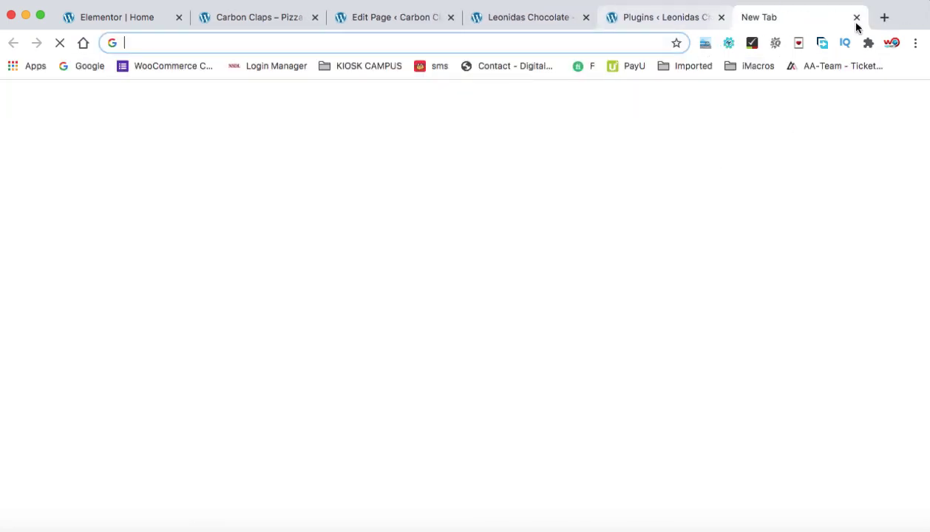
pyautogui.click(89, 66)
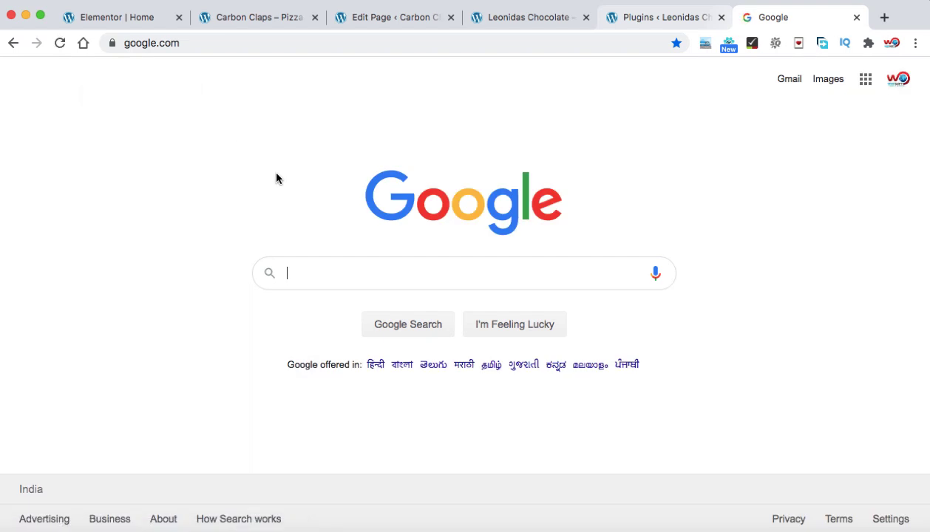
pyautogui.write('fa')
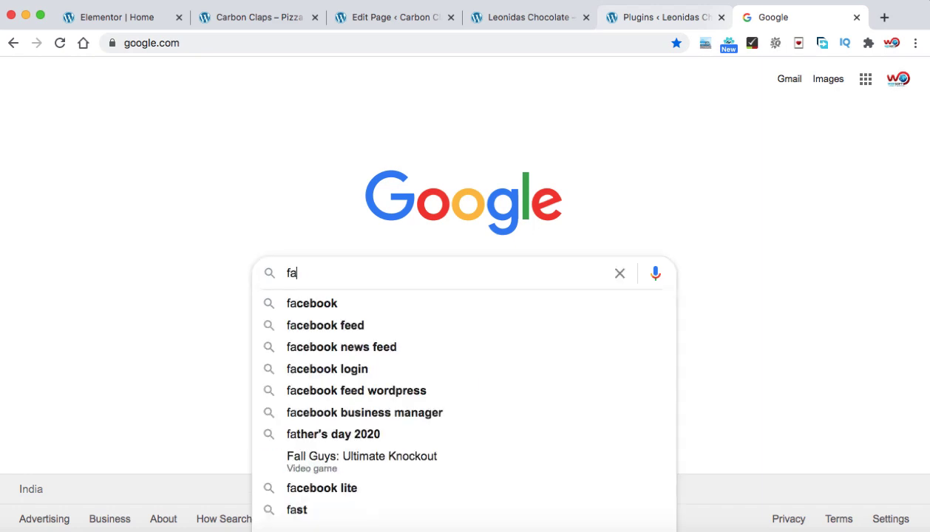
pyautogui.write('cebook feed by ')
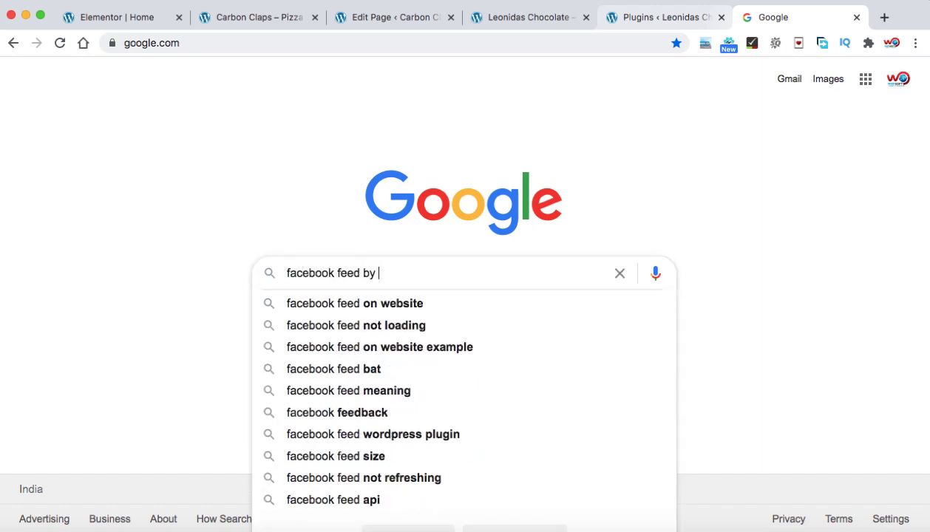
pyautogui.write('smush bal')
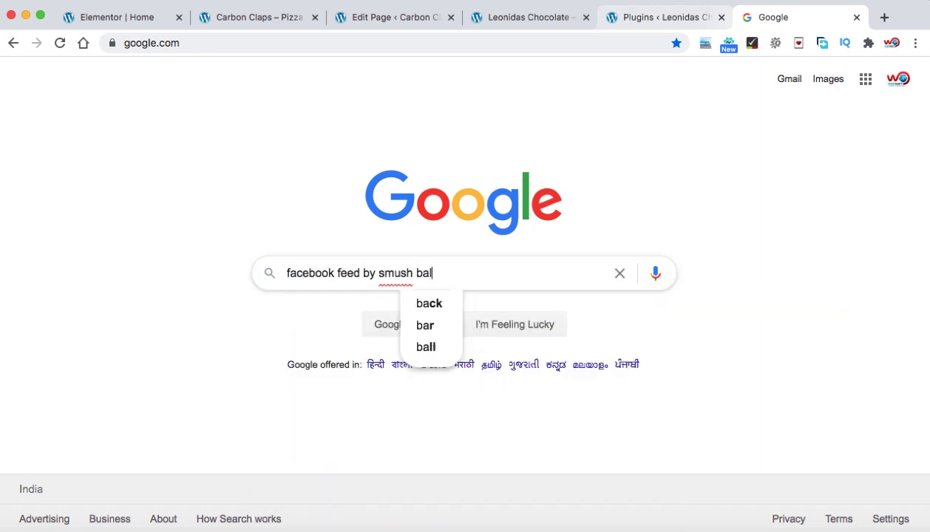
pyautogui.write('loon')
pyautogui.press('Return')
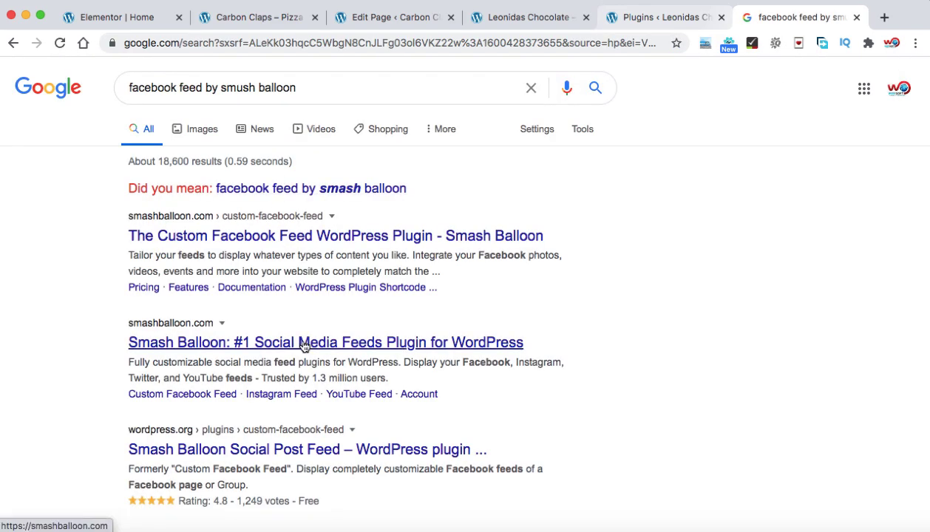
# Open Smash Balloon's Custom Facebook Feed plugin page from the results and review its pricing plans
pyautogui.click(194, 235)
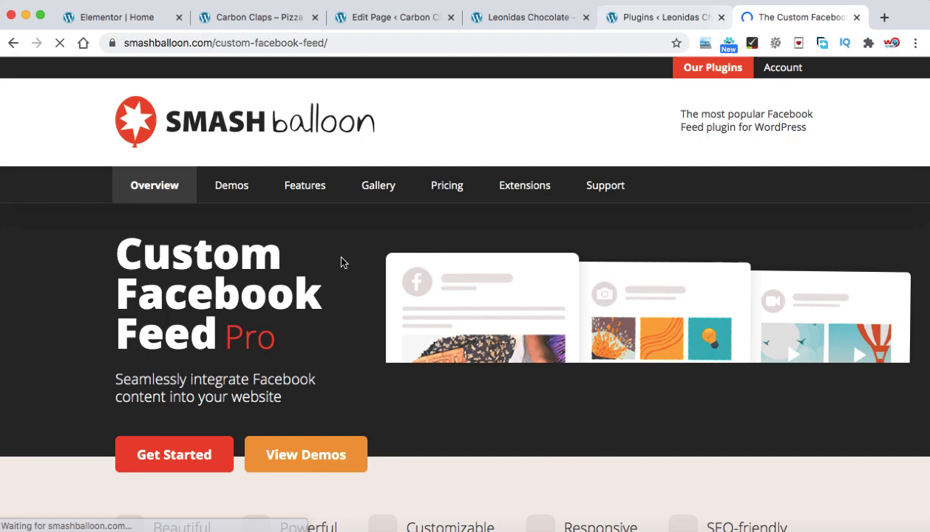
pyautogui.scroll(-1, 311, 370)
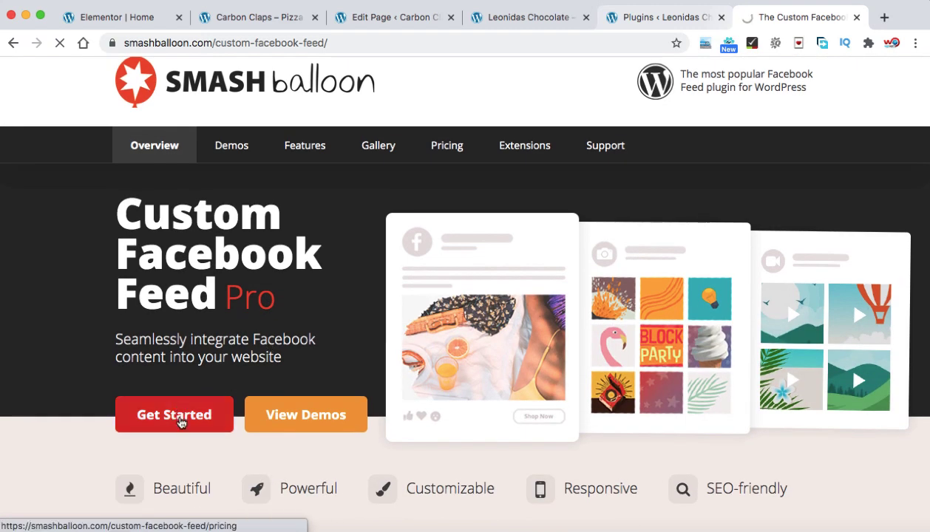
pyautogui.click(180, 419)
pyautogui.scroll(-5, 227, 400)
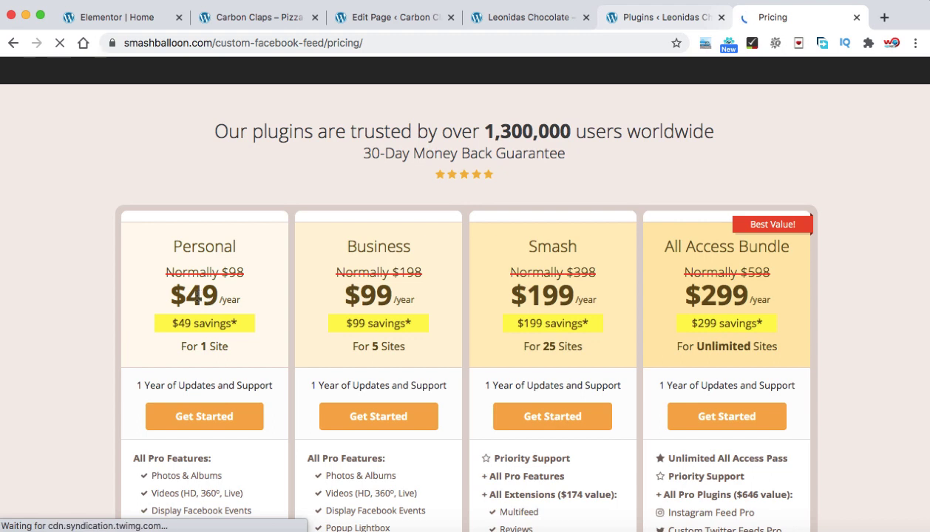
pyautogui.scroll(-2, 227, 299)
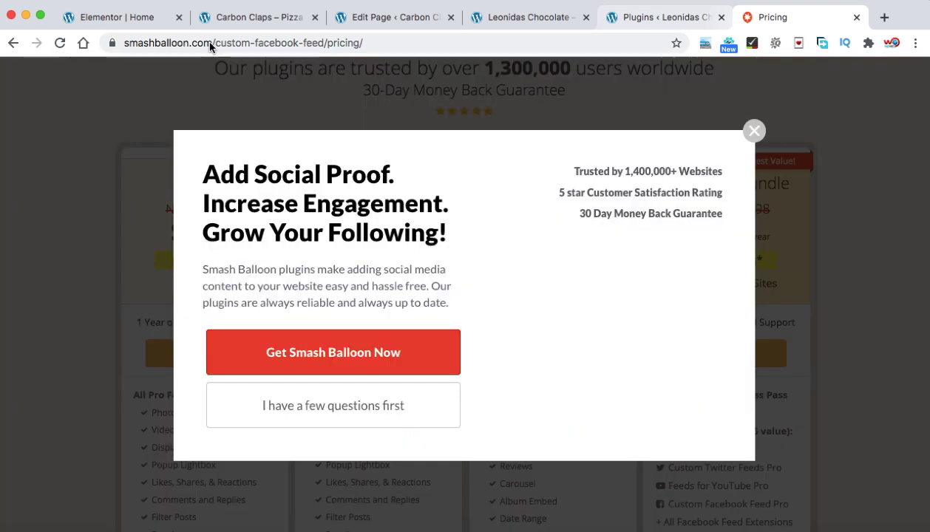
# Go to wpscratch.com, search for "custom facebook feed" and open the Custom Facebook Feed Pro By Smash Balloon product
pyautogui.click(210, 42)
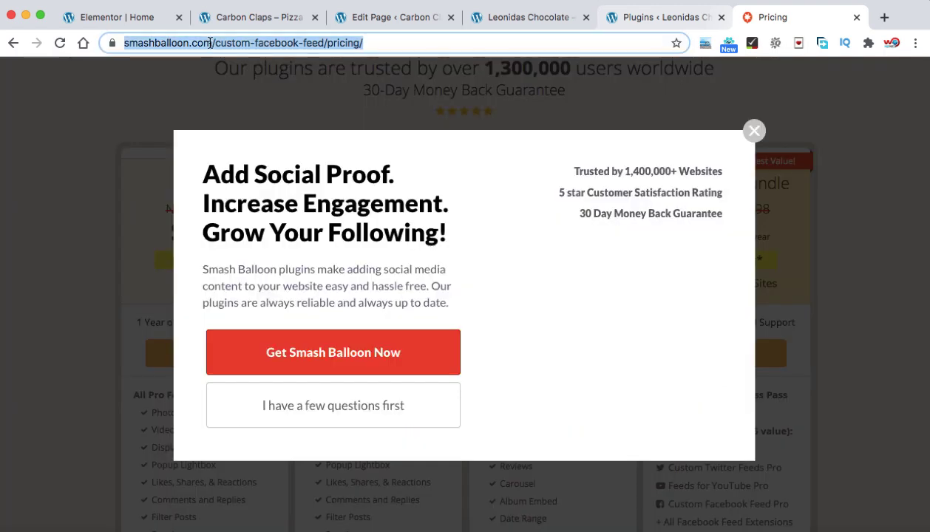
pyautogui.write('wpscratch.com')
pyautogui.press('Return')
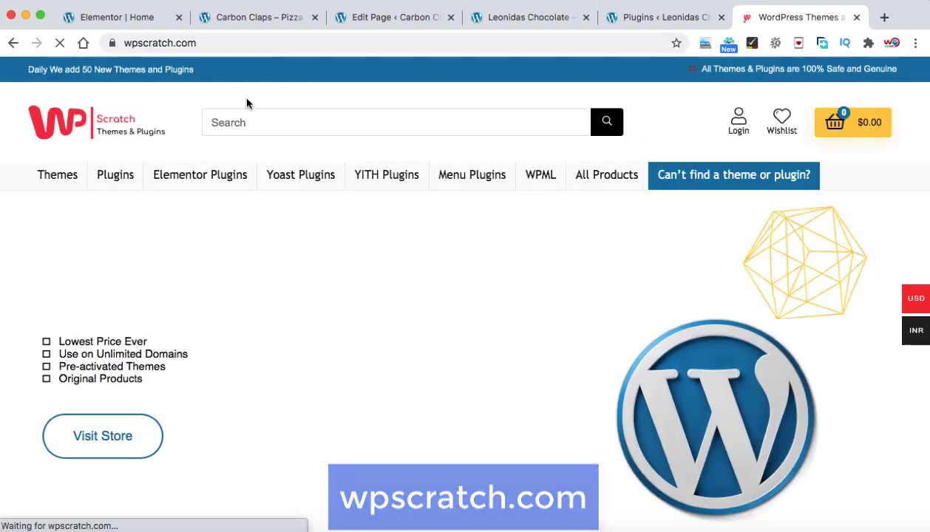
pyautogui.click(258, 122)
pyautogui.write('custom')
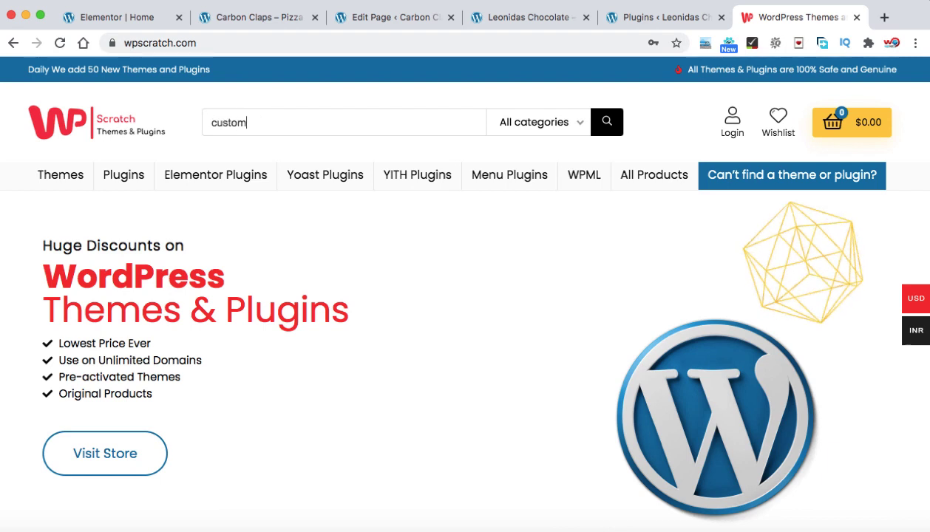
pyautogui.write(' facebook feed')
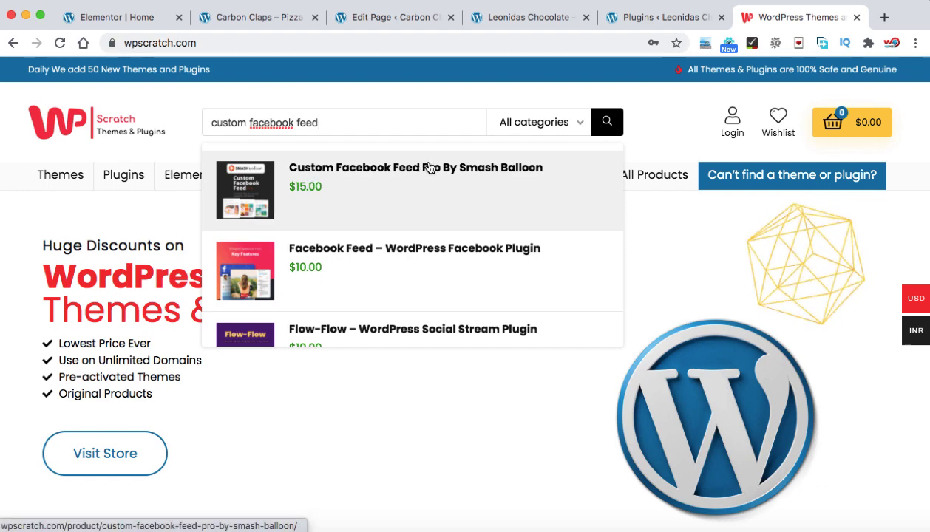
pyautogui.click(403, 171)
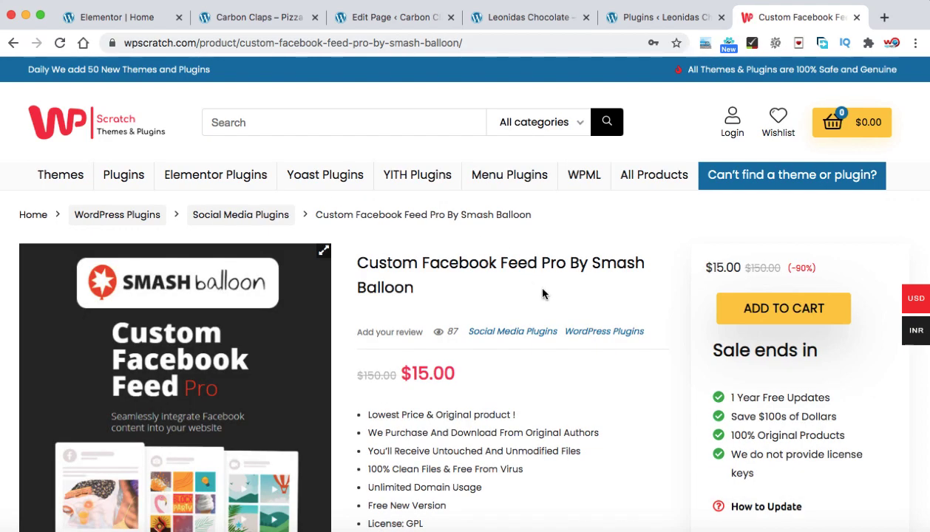
# Review the product's offer details, highlighting "1 Year Free Updates", and close the product page
pyautogui.scroll(-3, 542, 293)
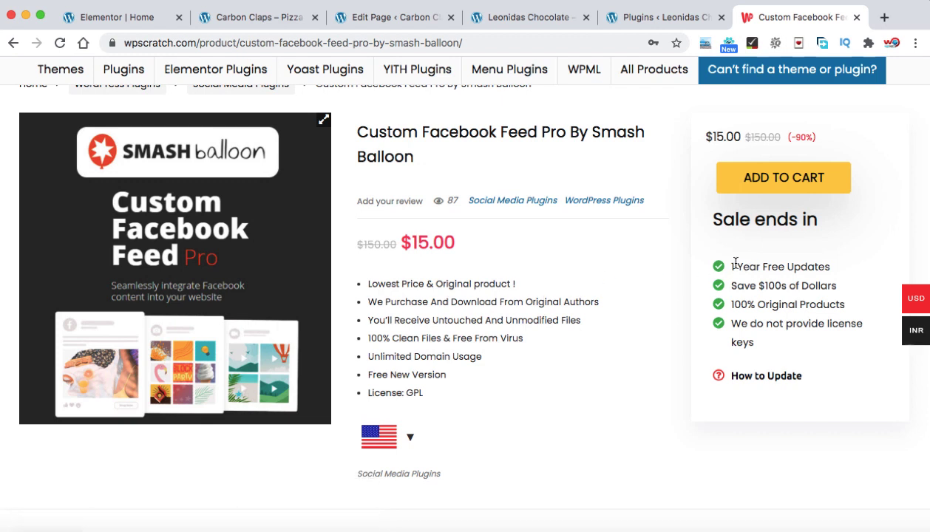
pyautogui.moveTo(733, 264); pyautogui.dragTo(802, 261)
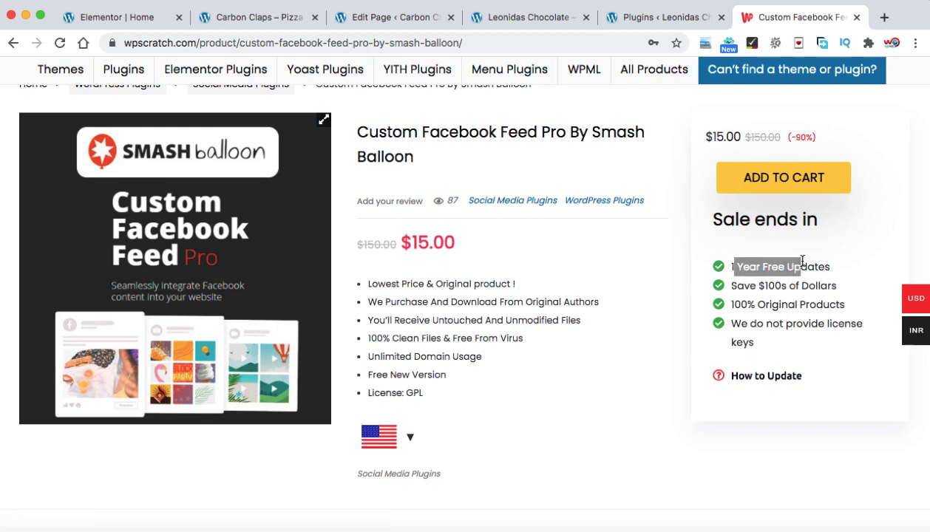
pyautogui.click(803, 260)
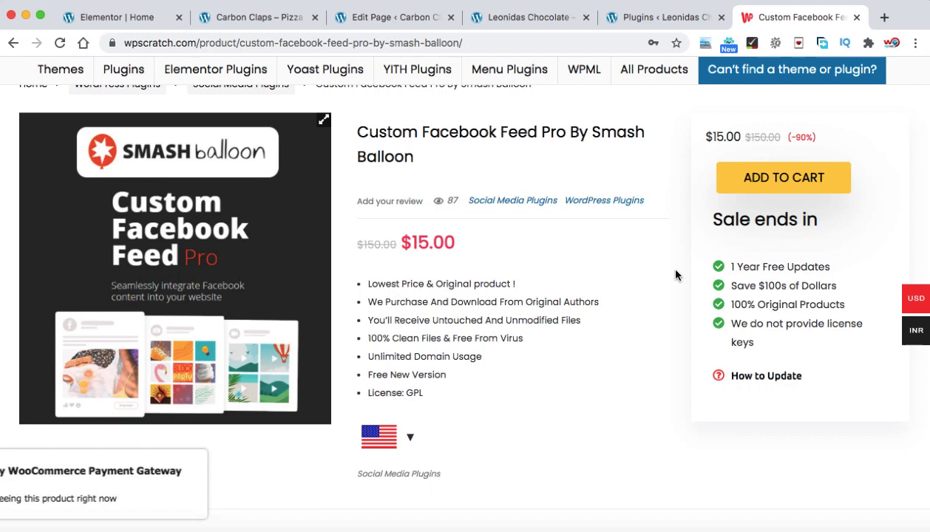
pyautogui.moveTo(731, 267); pyautogui.dragTo(823, 262)
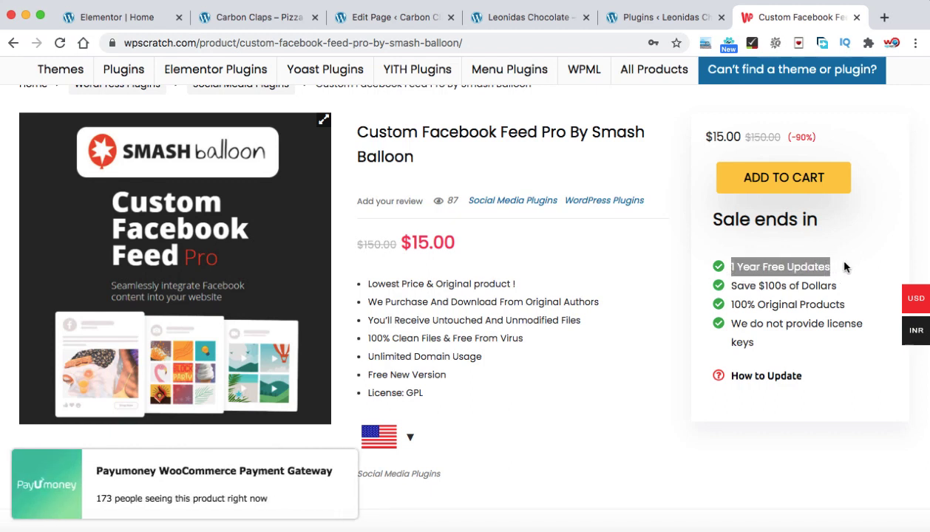
pyautogui.click(830, 266)
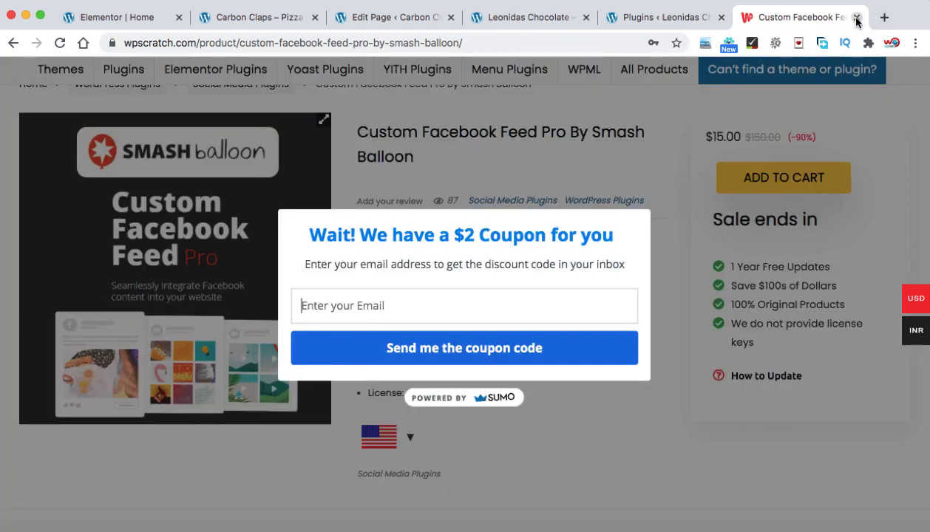
pyautogui.click(856, 18)
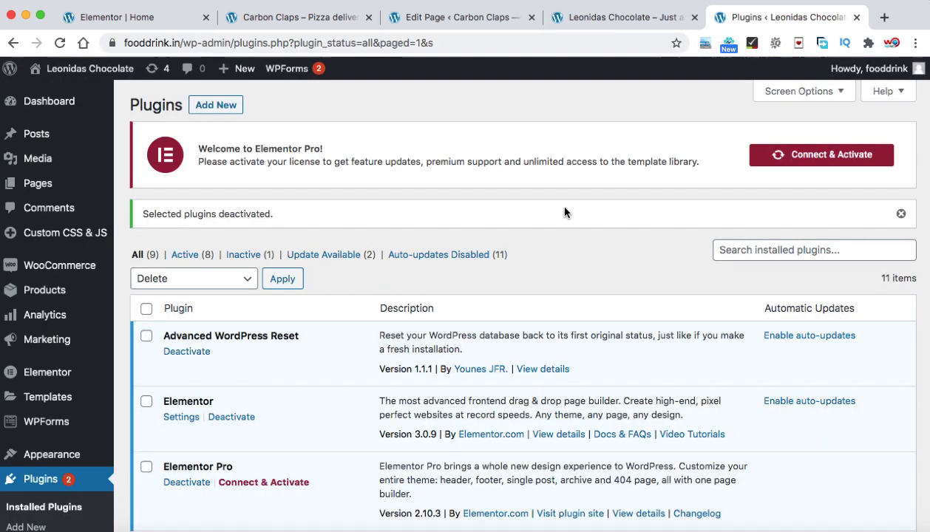
# Install the Custom Facebook Feed Pro plugin by uploading custom-facebook-feed-pro.3.15.1.zip from the 12 sep 2020 folder, and activate it
pyautogui.scroll(-4, 296, 280)
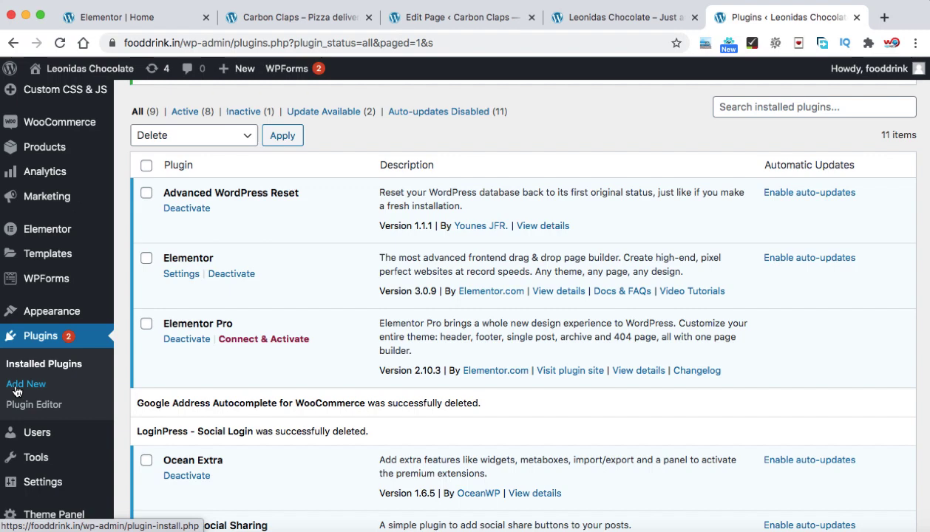
pyautogui.click(29, 383)
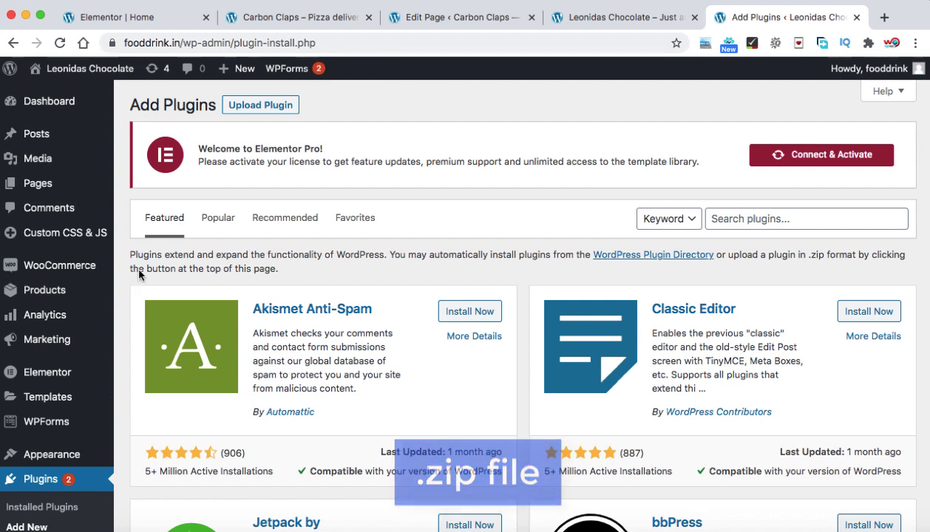
pyautogui.click(260, 109)
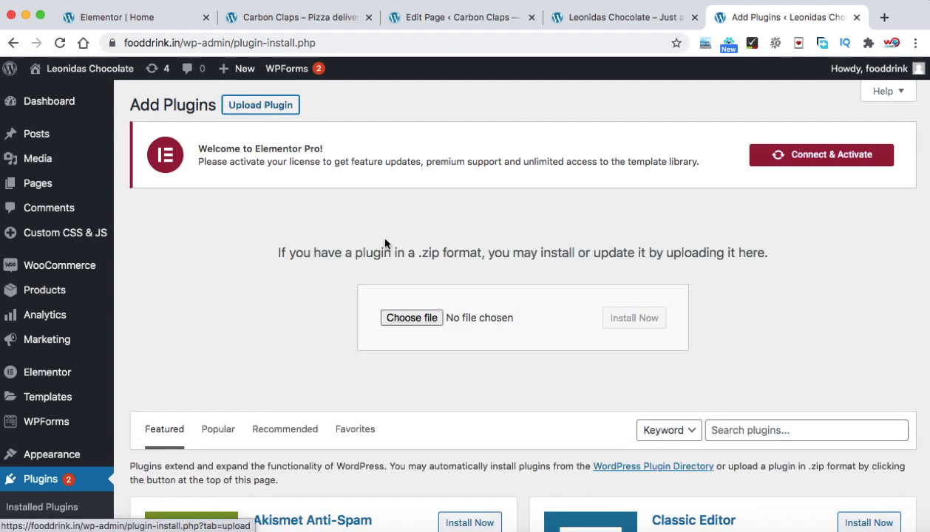
pyautogui.click(412, 319)
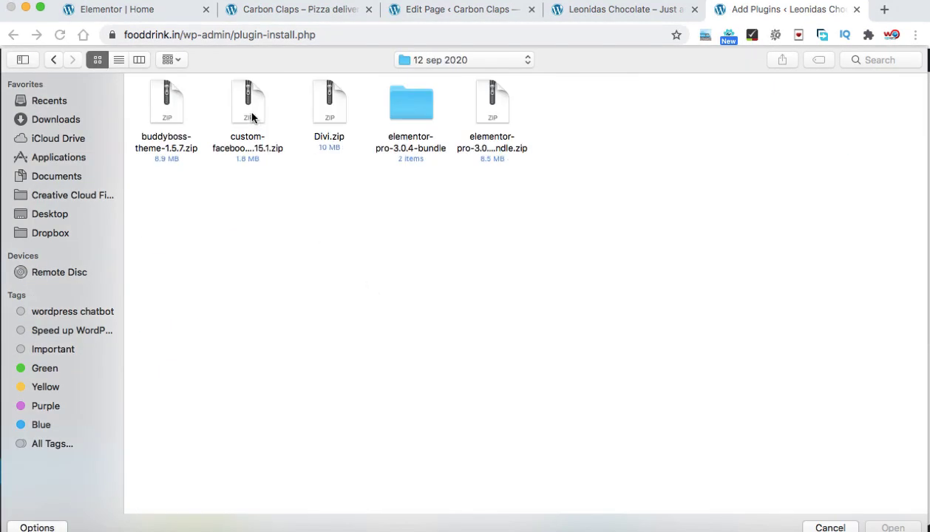
pyautogui.click(250, 110)
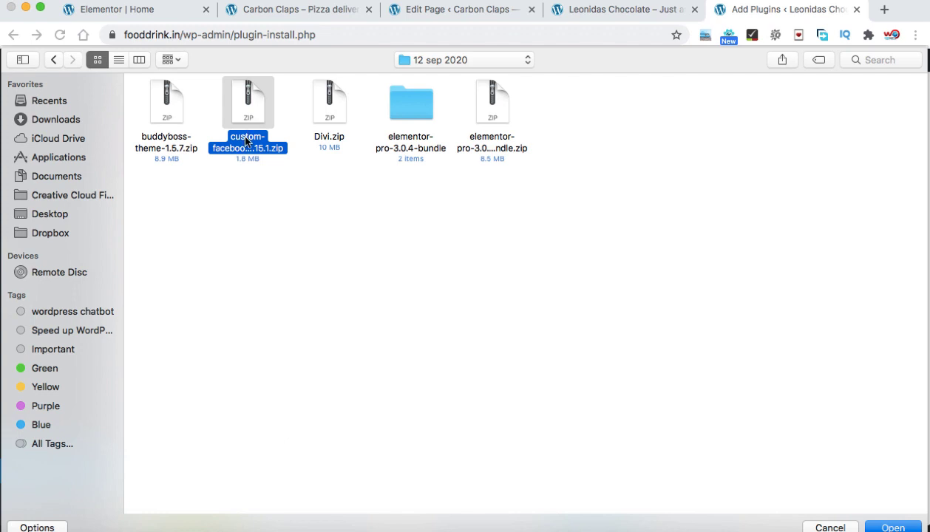
pyautogui.click(246, 141)
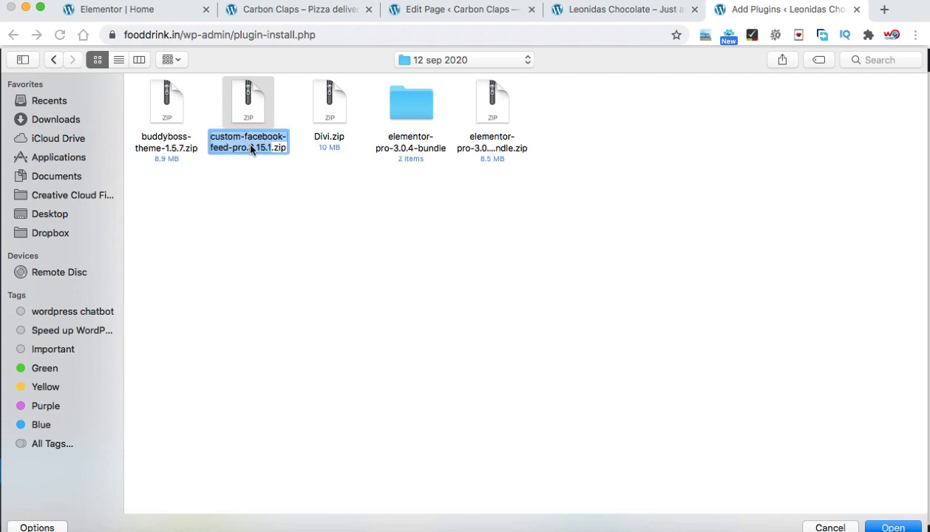
pyautogui.click(250, 146)
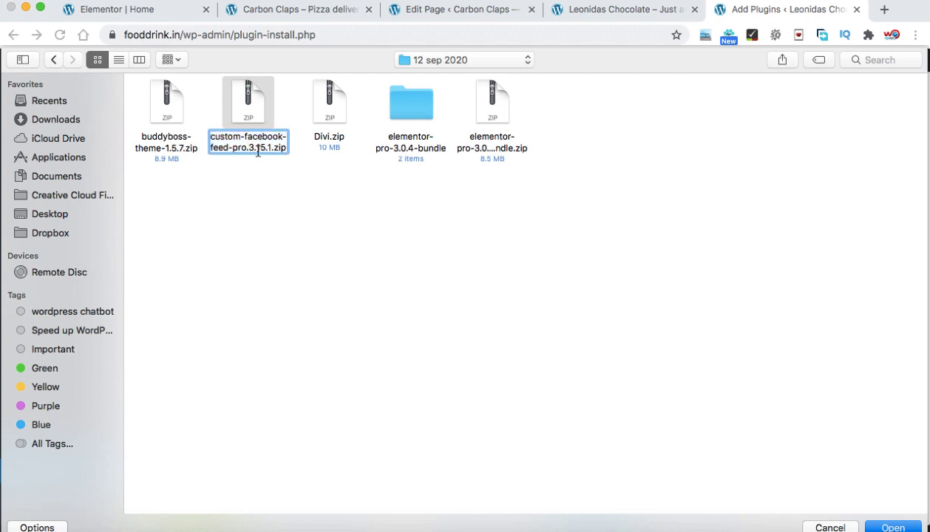
pyautogui.click(890, 527)
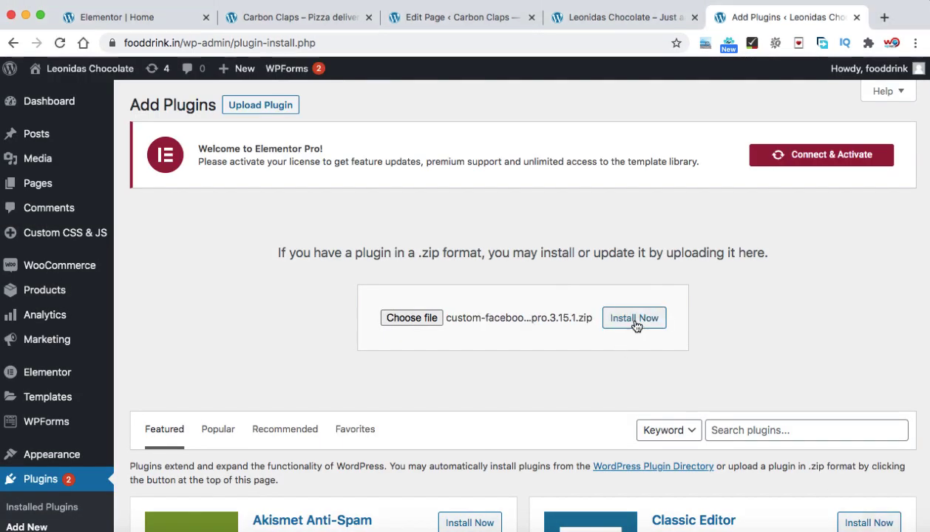
pyautogui.click(634, 324)
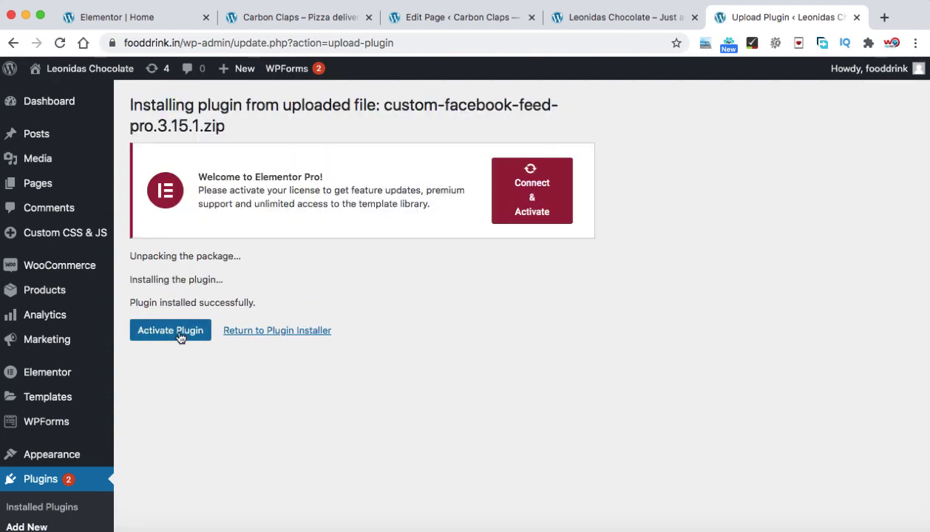
pyautogui.click(177, 333)
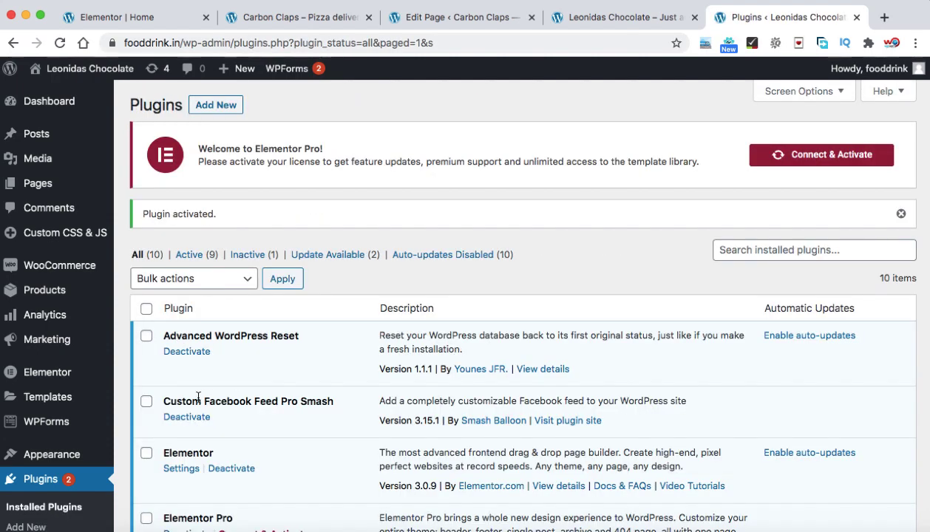
# Open the settings page of the Custom Facebook Feed plugin, passing over its What's New welcome page
pyautogui.scroll(-2, 192, 392)
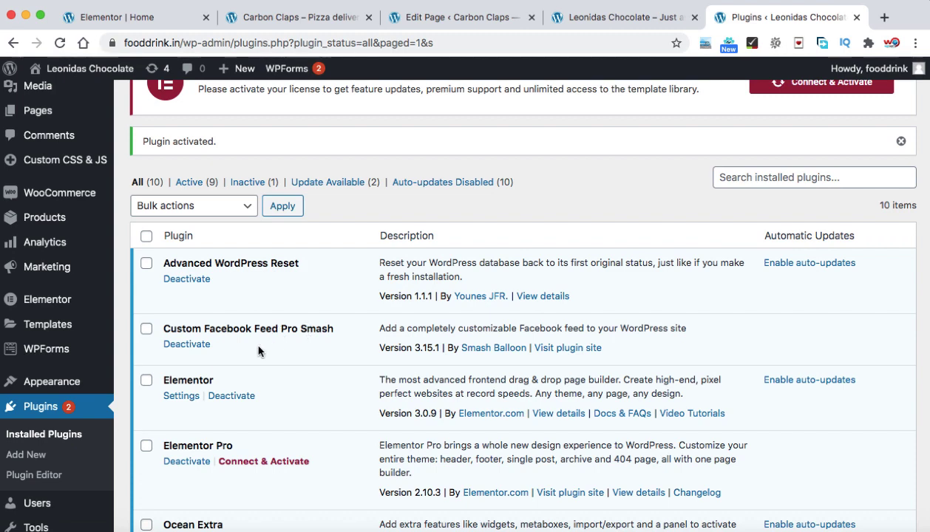
pyautogui.scroll(-5, 258, 350)
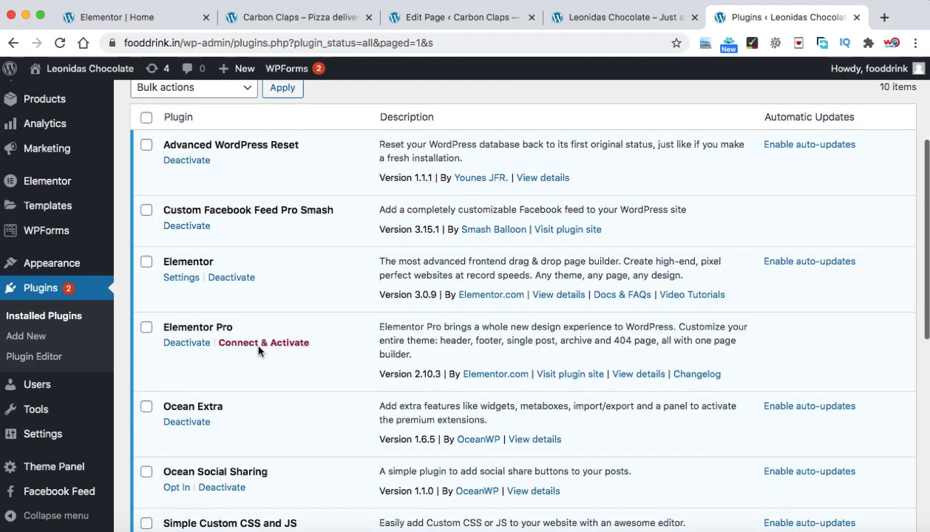
pyautogui.moveTo(37, 492)
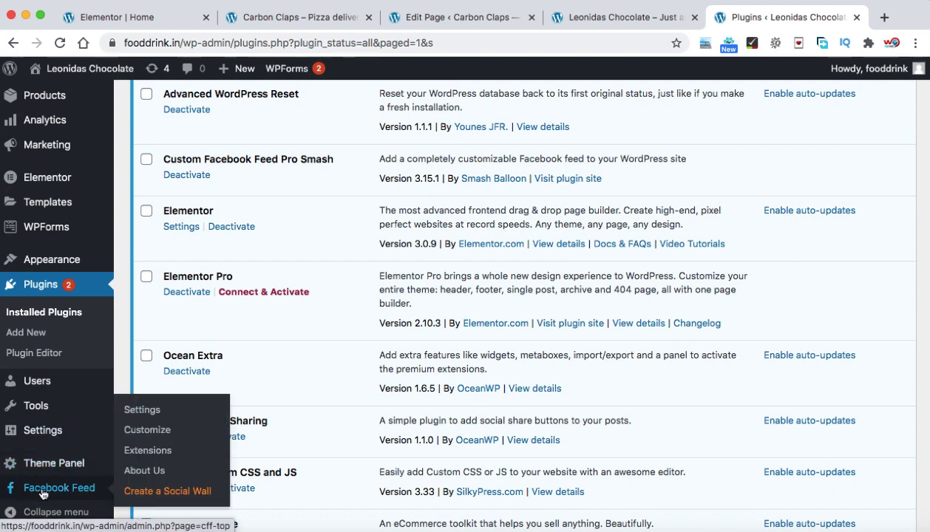
pyautogui.click(137, 411)
pyautogui.scroll(-5, 139, 417)
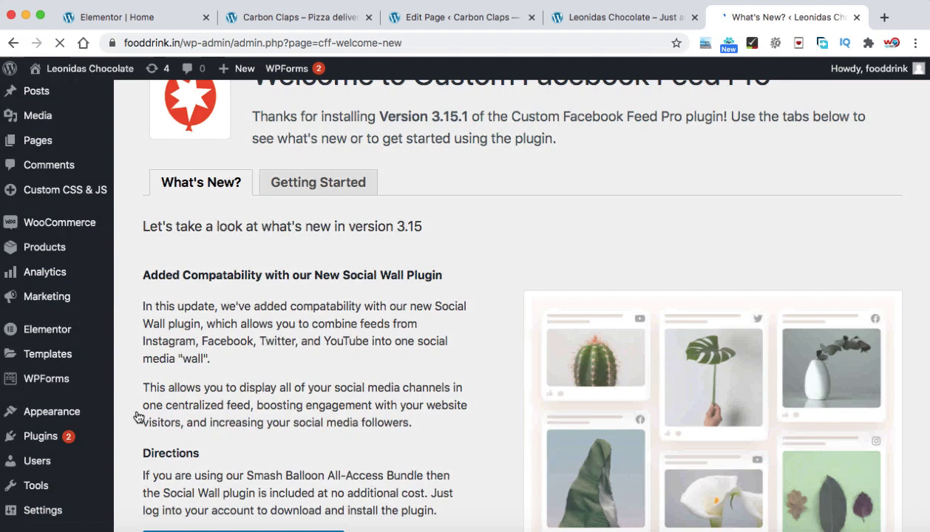
pyautogui.scroll(-1, 139, 418)
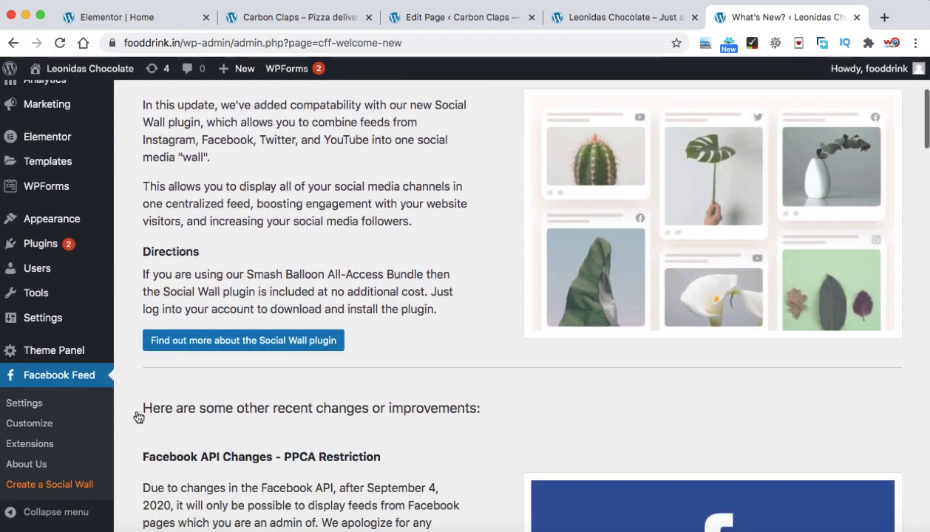
pyautogui.click(34, 405)
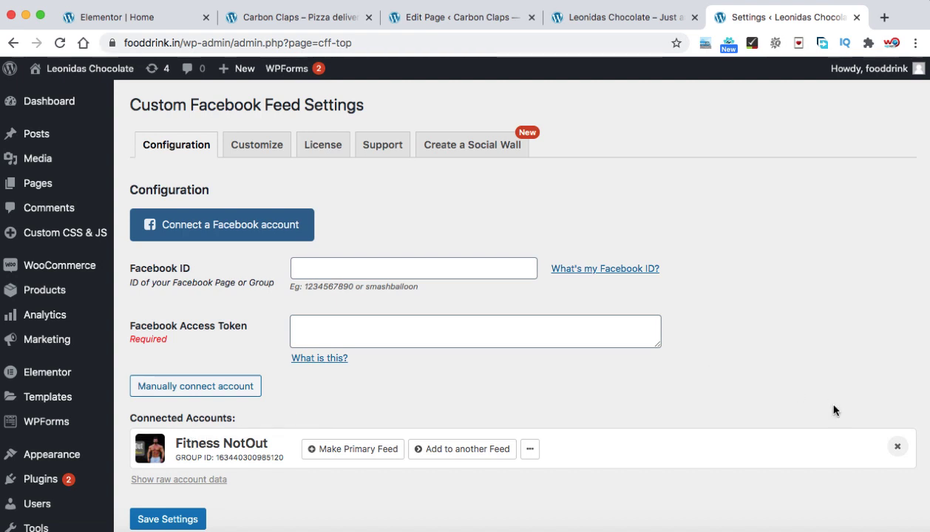
# Remove the Fitness NotOut connected account and start connecting a Facebook account with Facebook Group as the source
pyautogui.click(898, 446)
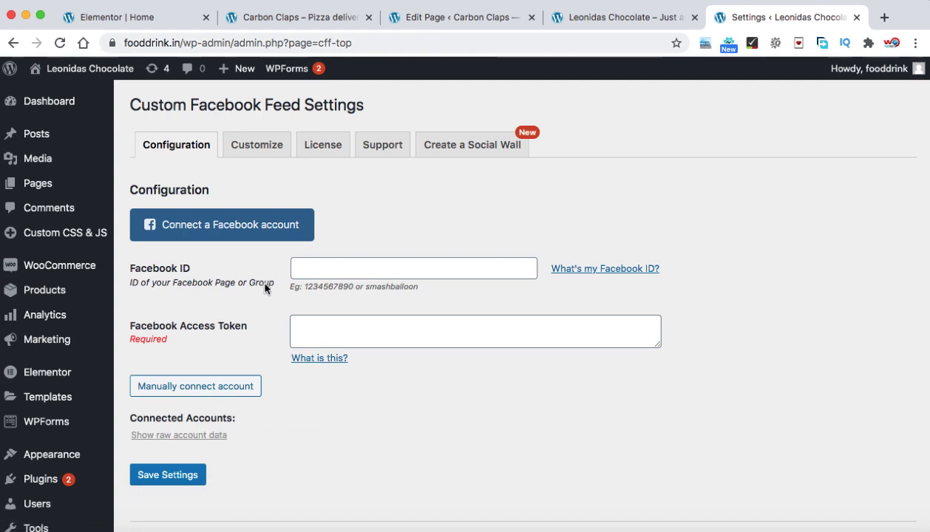
pyautogui.click(220, 226)
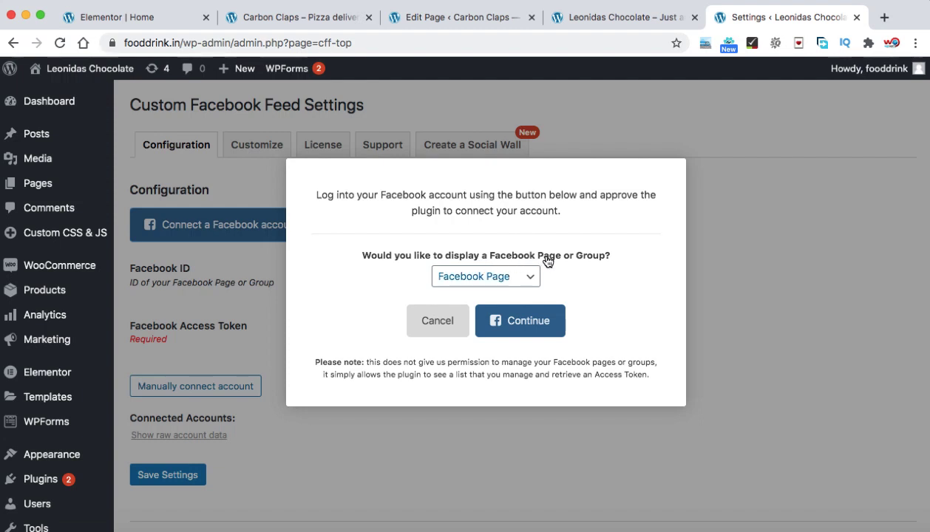
pyautogui.click(532, 286)
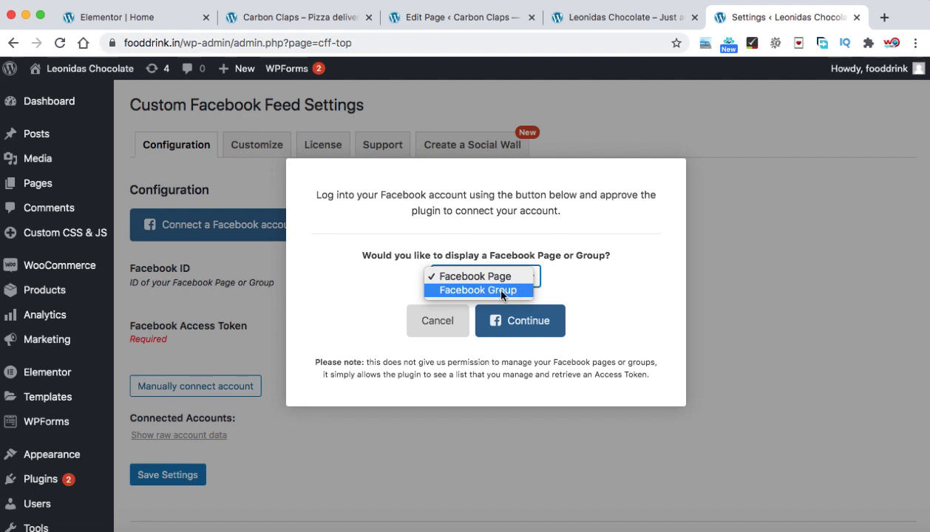
pyautogui.click(474, 289)
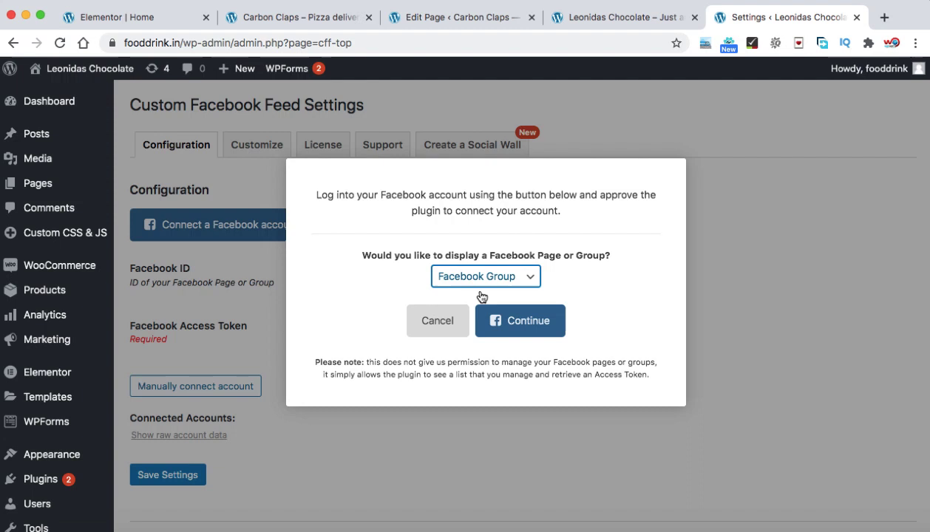
pyautogui.click(528, 325)
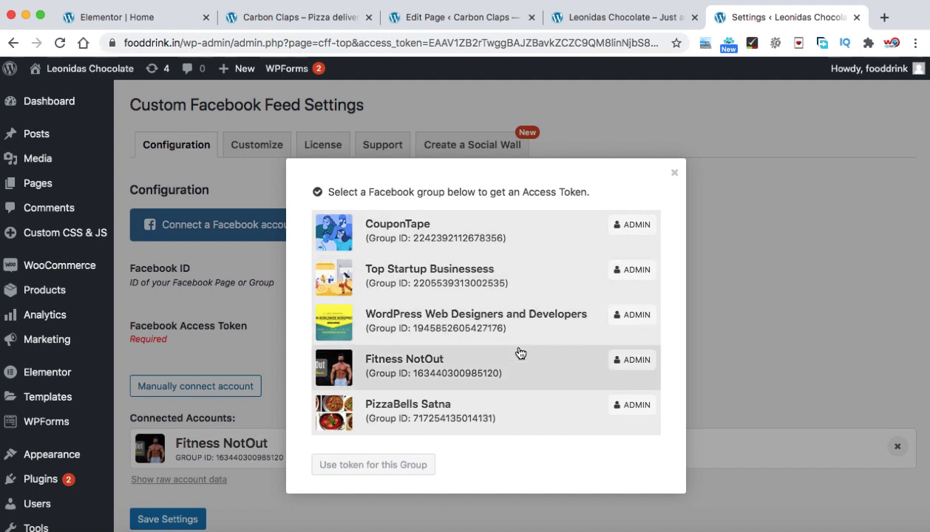
# Select the WordPress Web Designers and Developers group from the group list and use its access token
pyautogui.scroll(-5, 520, 353)
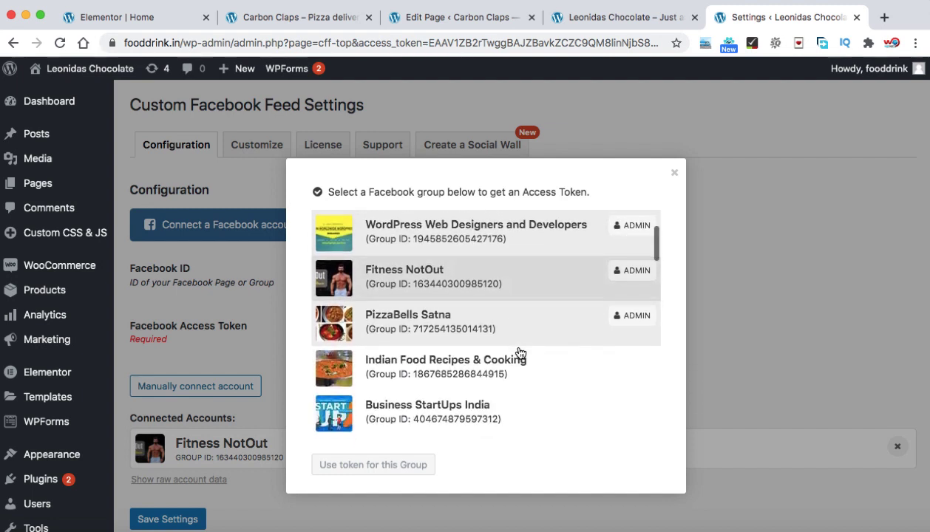
pyautogui.scroll(-2, 521, 352)
pyautogui.scroll(6, 520, 353)
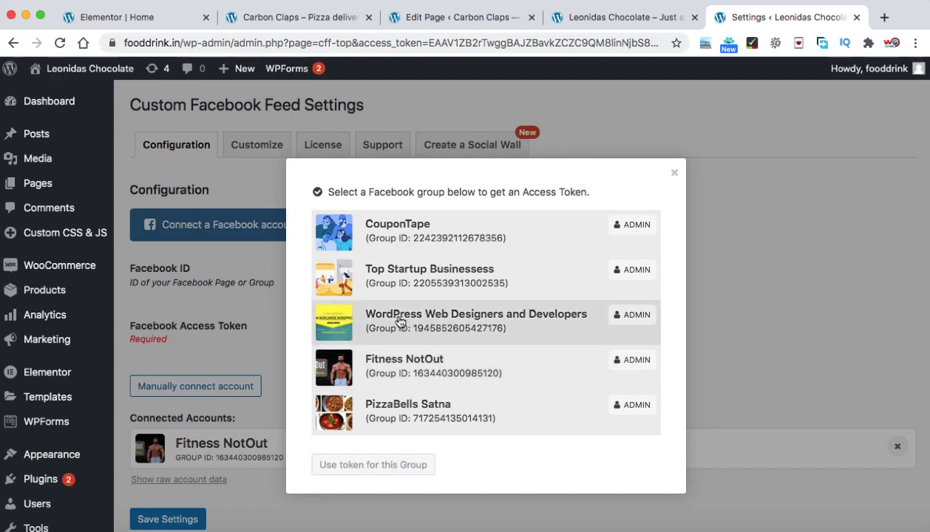
pyautogui.click(439, 321)
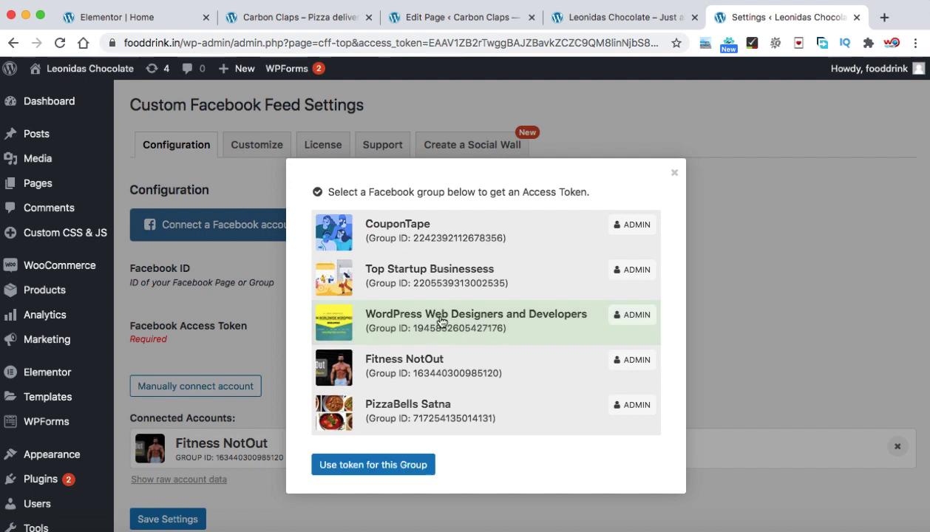
pyautogui.click(372, 465)
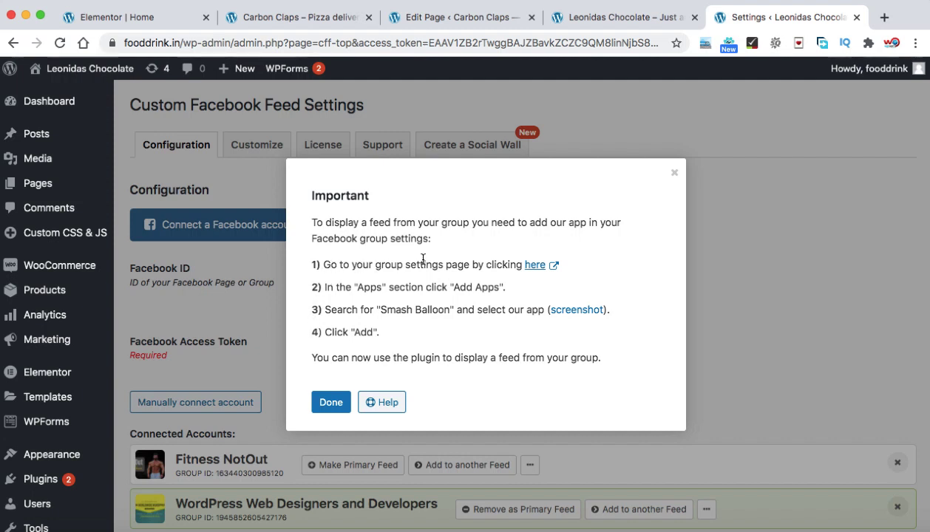
# Open the group's settings on Facebook through the plugin's instructions and go to the Group Apps store from its Apps setting
pyautogui.click(537, 266)
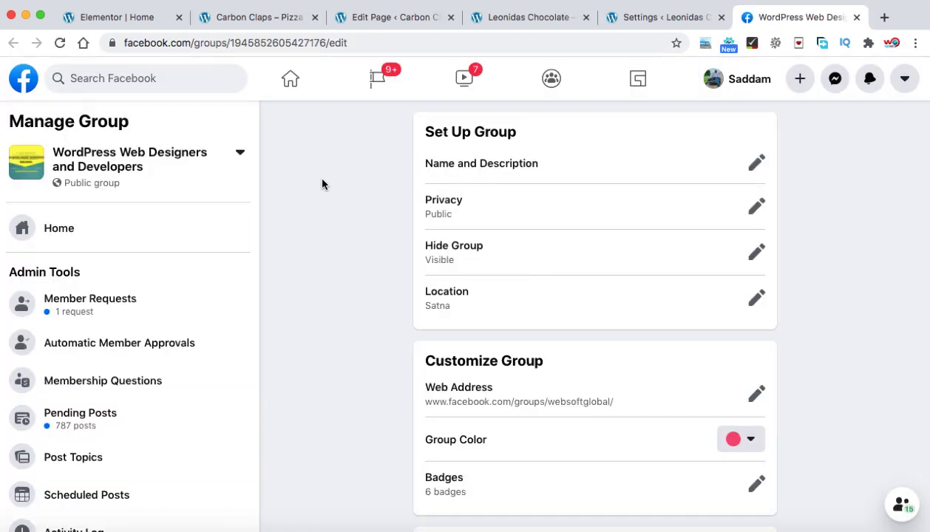
pyautogui.scroll(-10, 321, 184)
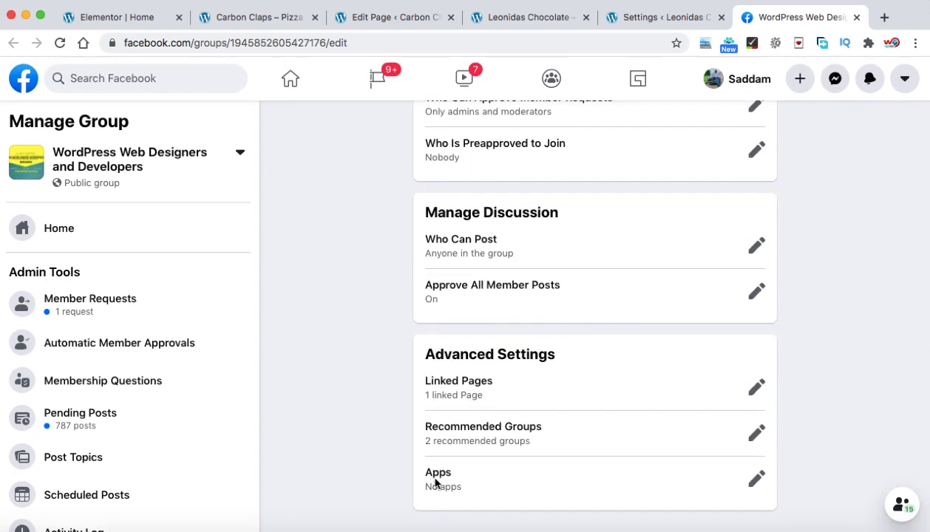
pyautogui.click(754, 482)
pyautogui.scroll(-3, 567, 440)
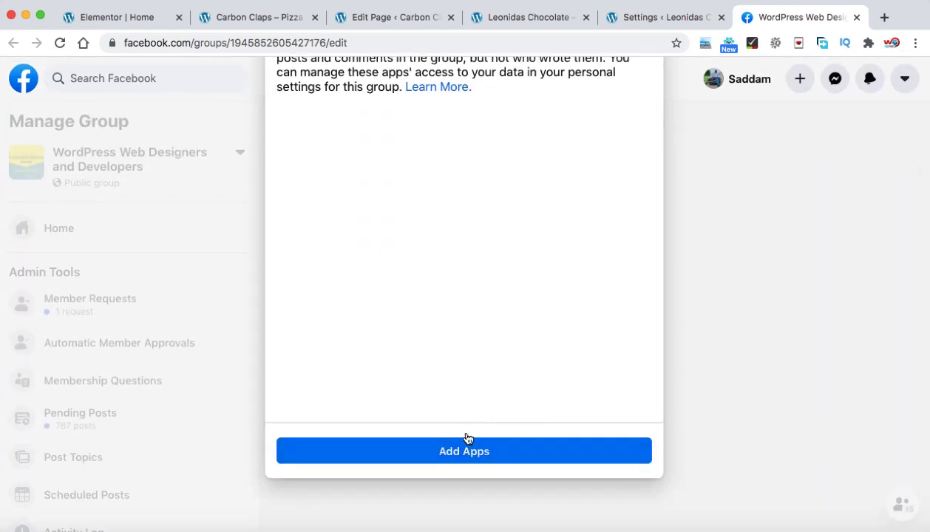
pyautogui.click(467, 452)
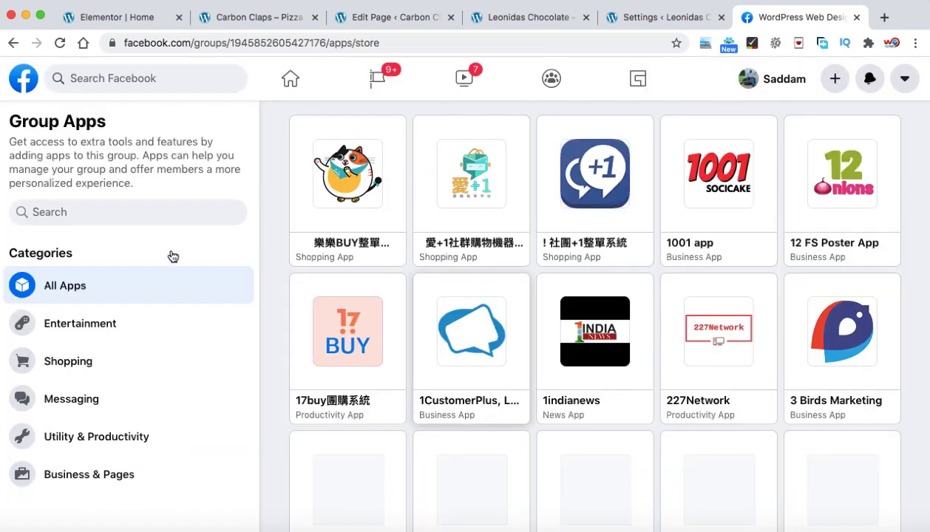
# Search the group apps for "smash balloon", add the Smash Balloon Plugin app to the group, and switch back to the WordPress settings tab
pyautogui.click(112, 212)
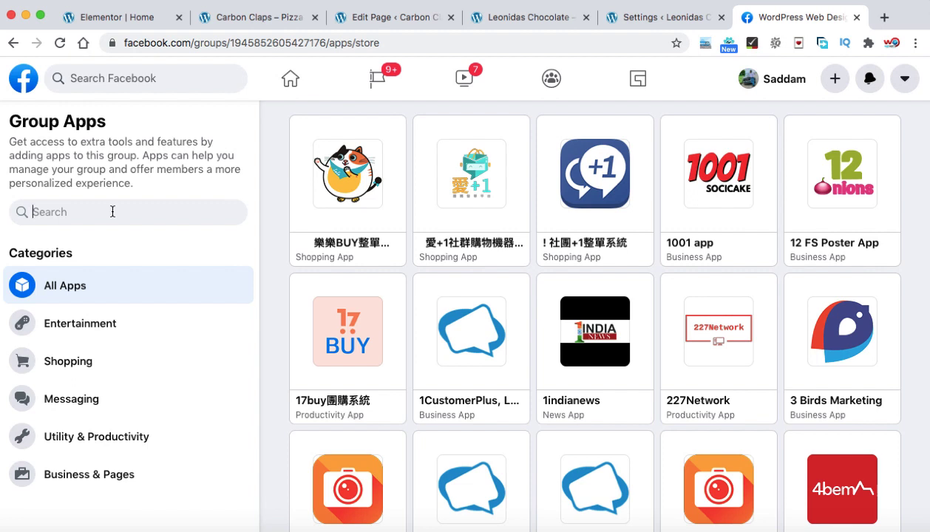
pyautogui.write('smash balloon')
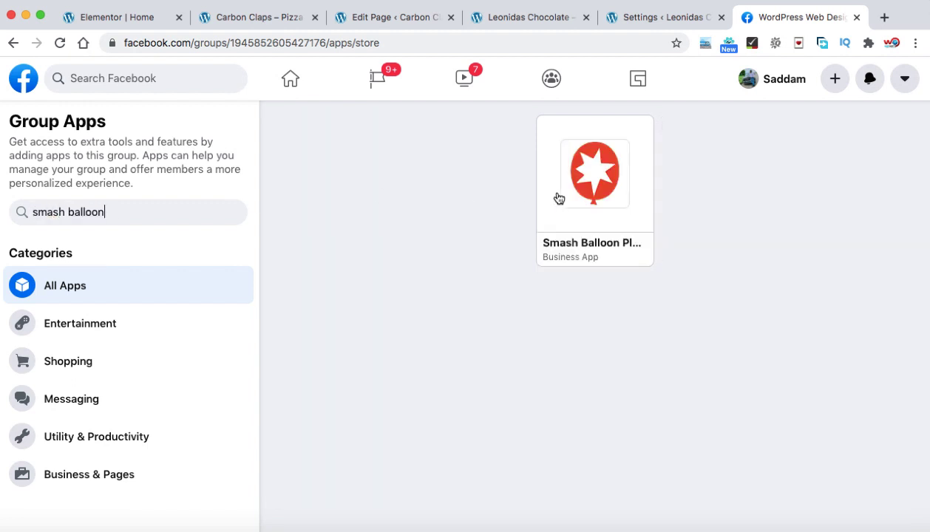
pyautogui.click(600, 182)
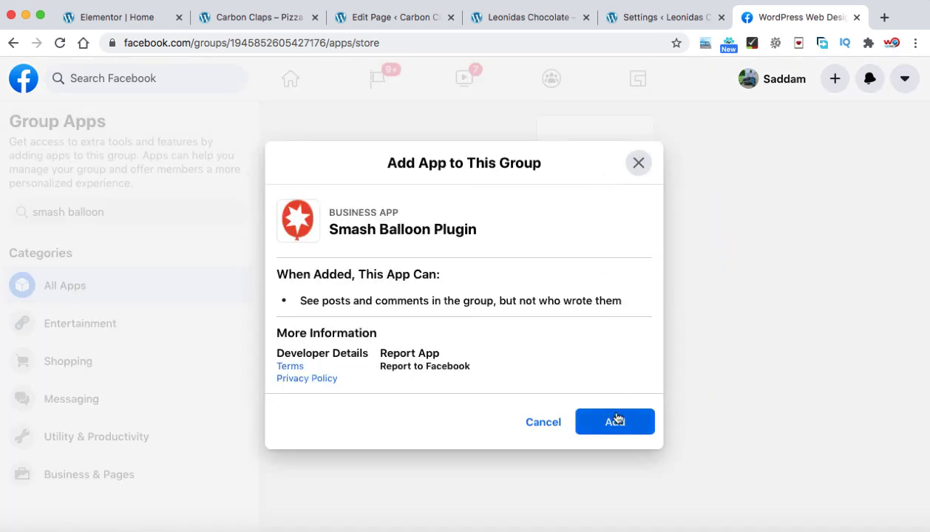
pyautogui.click(617, 422)
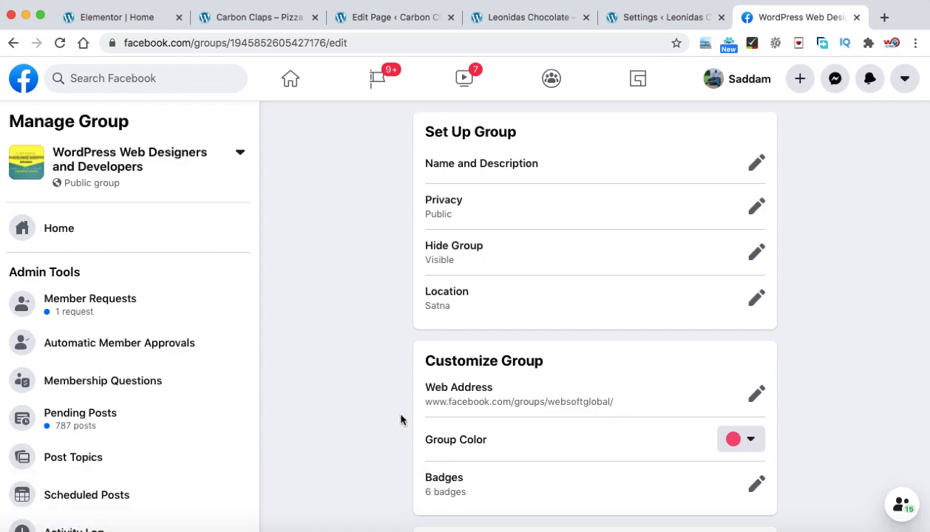
pyautogui.scroll(-10, 400, 420)
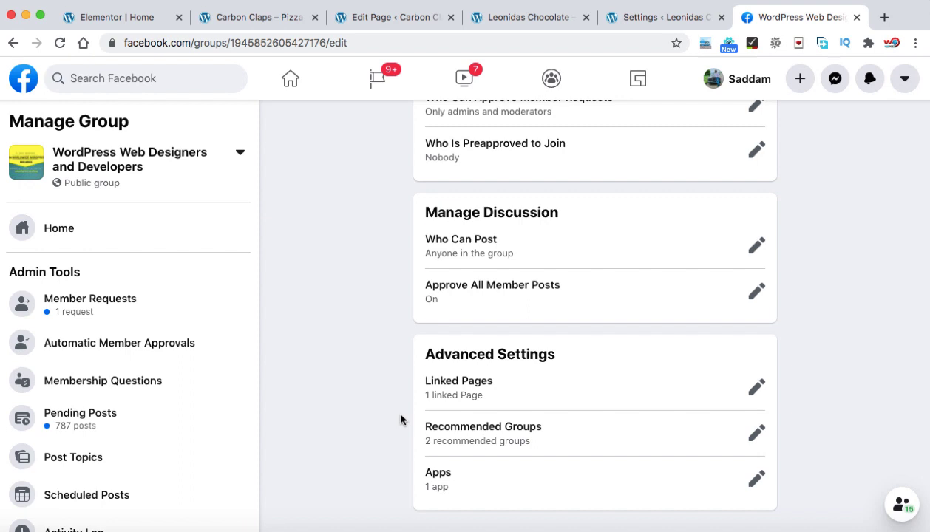
pyautogui.click(655, 20)
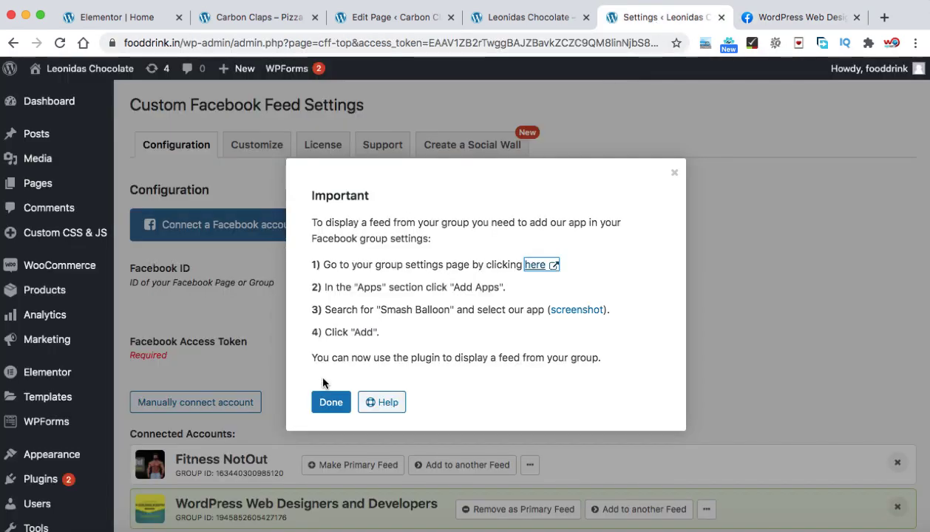
# Finish the group app instructions and choose Group as the feed's source type in the plugin settings
pyautogui.click(331, 402)
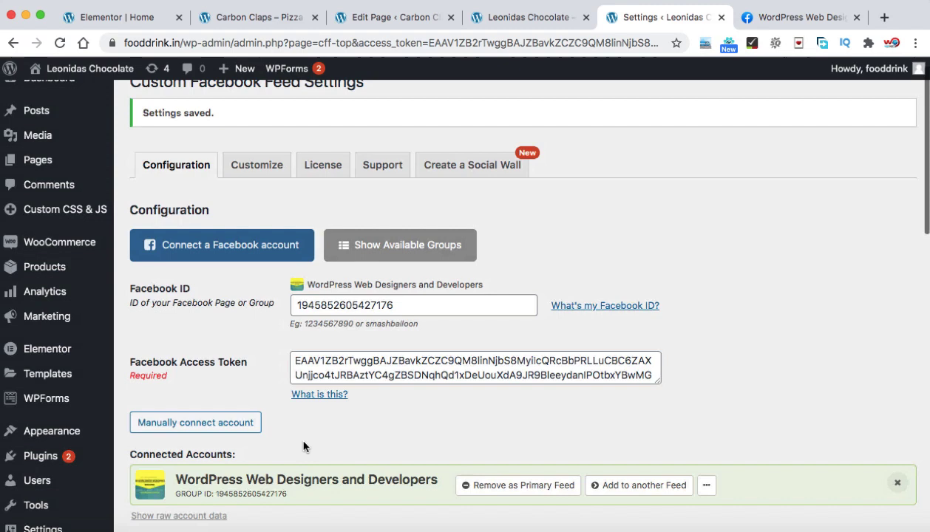
pyautogui.scroll(-10, 317, 414)
pyautogui.scroll(-2, 303, 442)
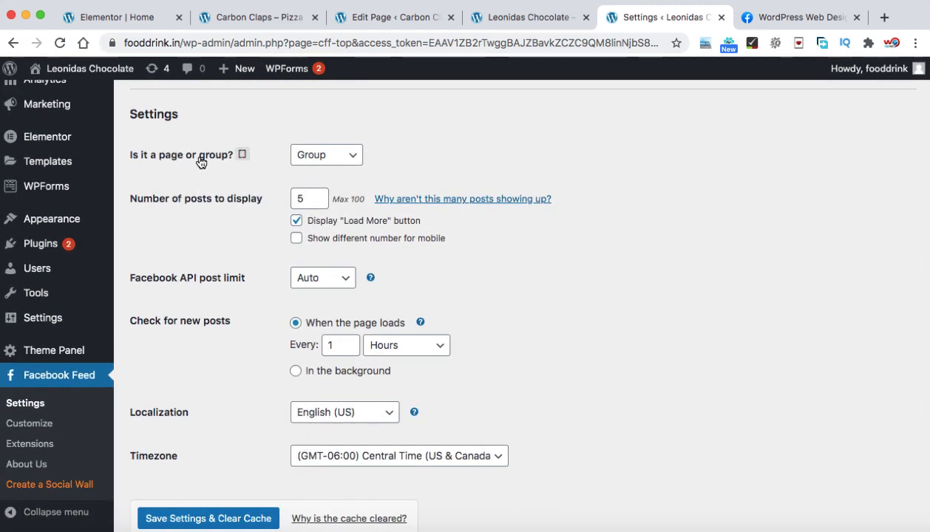
pyautogui.click(335, 156)
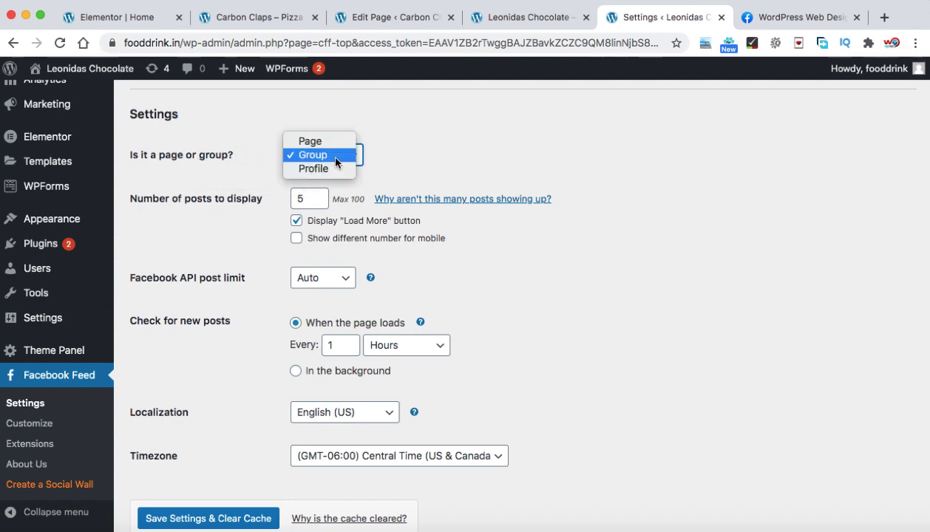
pyautogui.click(335, 156)
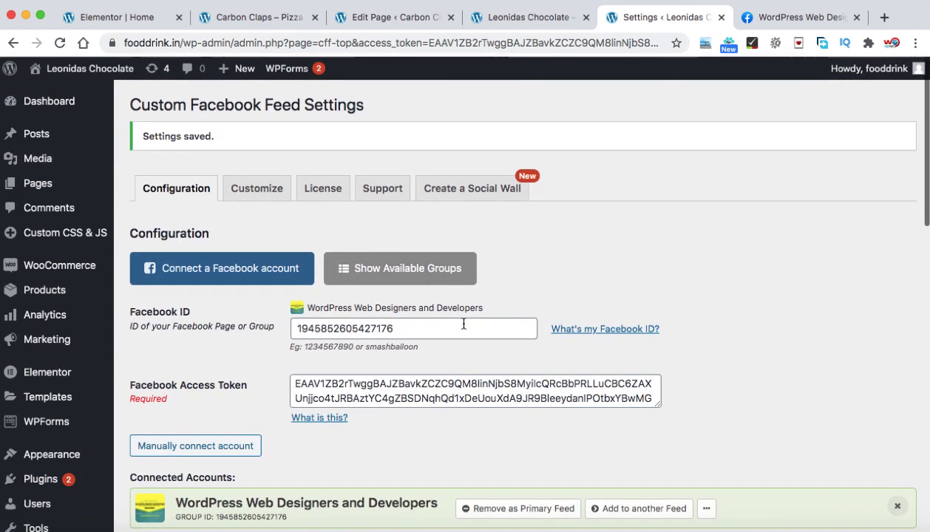
pyautogui.scroll(-10, 464, 324)
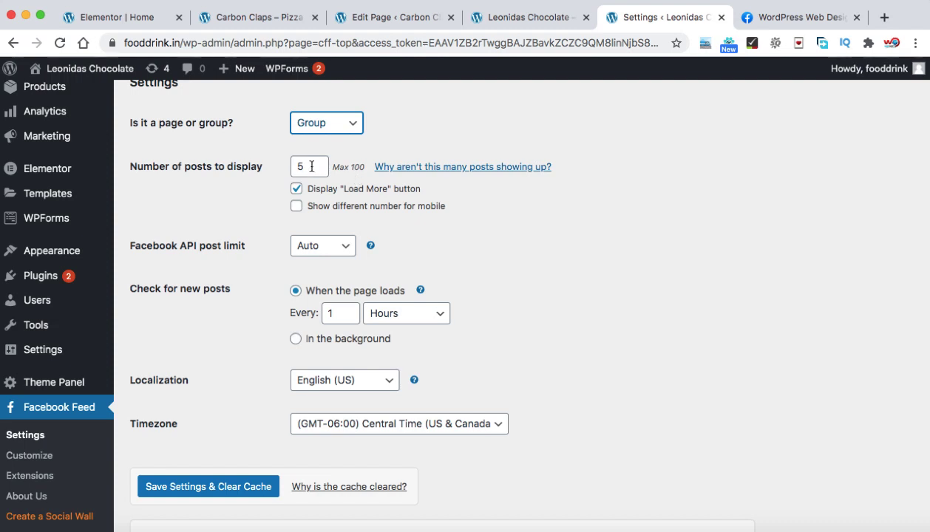
# Set the number of posts to display to 10 without a separate mobile number, and save the settings with the cache cleared
pyautogui.click(309, 165)
pyautogui.press('BackSpace')
pyautogui.write('10')
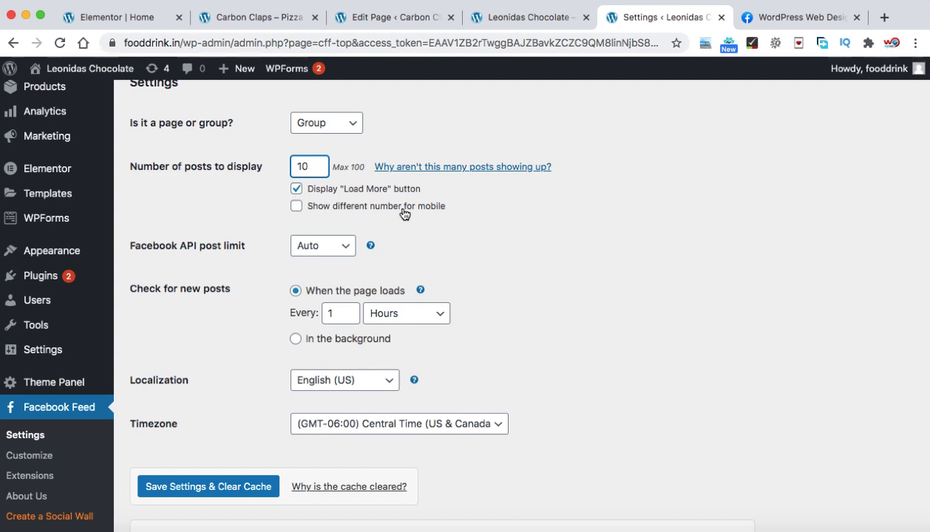
pyautogui.click(297, 208)
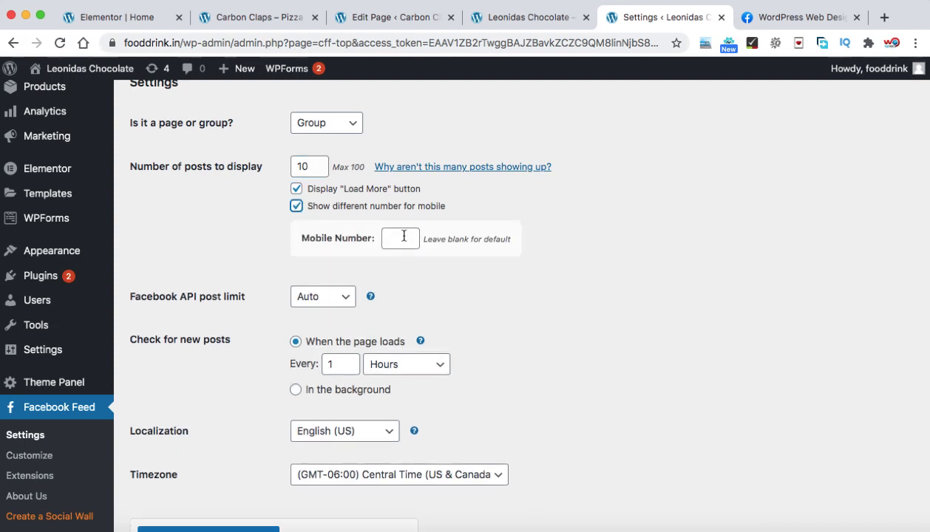
pyautogui.click(296, 207)
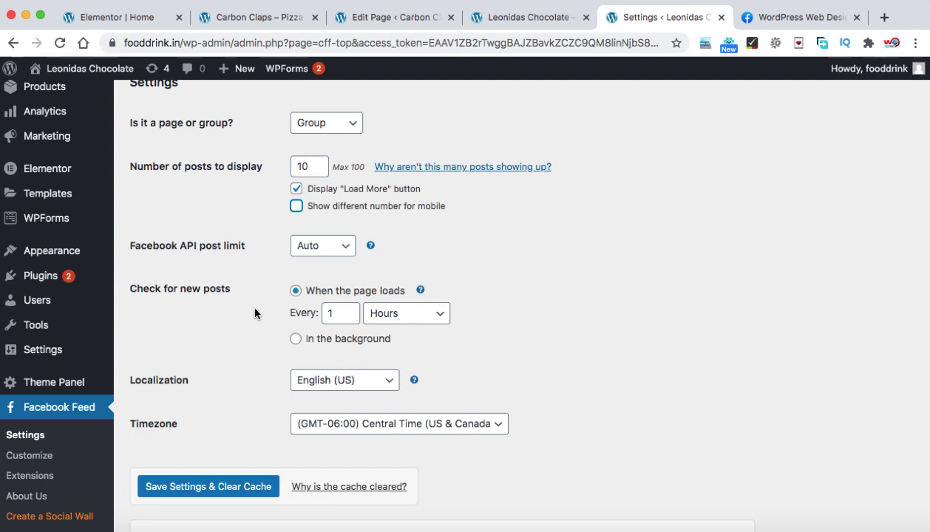
pyautogui.scroll(-1, 250, 302)
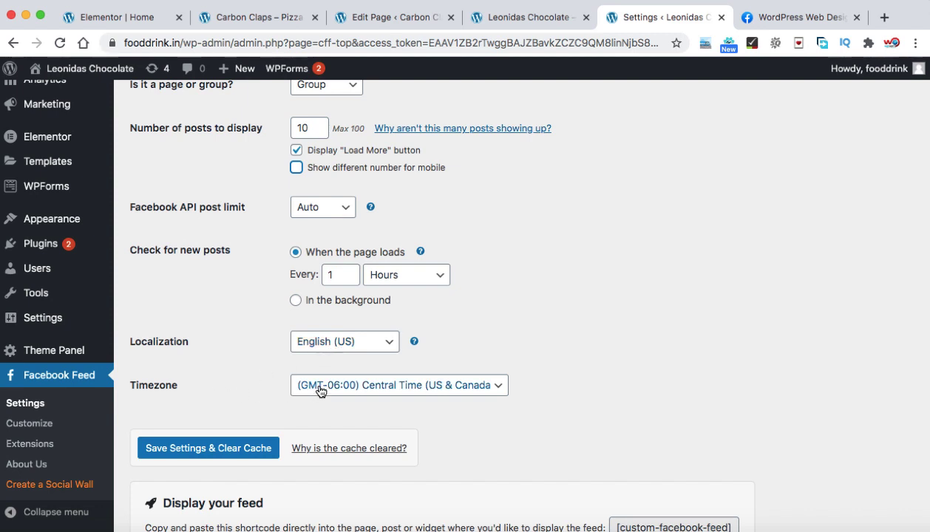
pyautogui.scroll(-3, 225, 377)
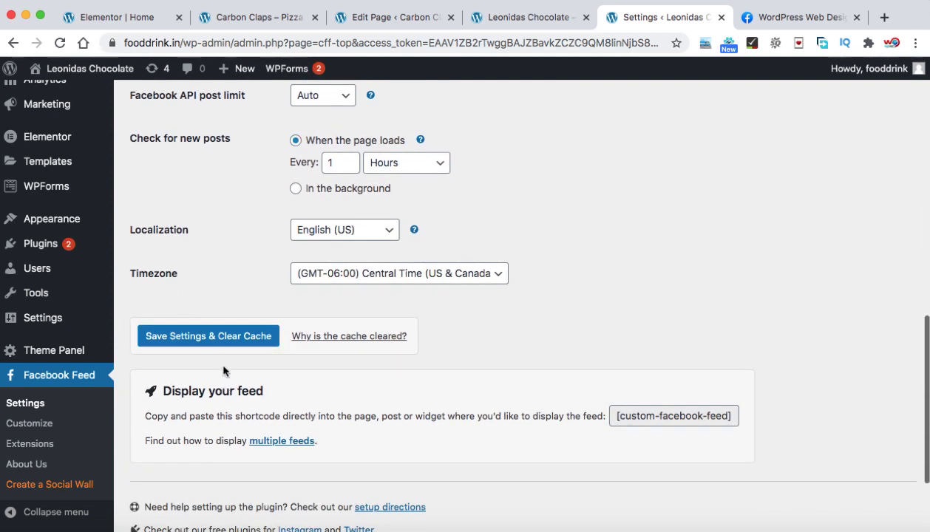
pyautogui.click(203, 336)
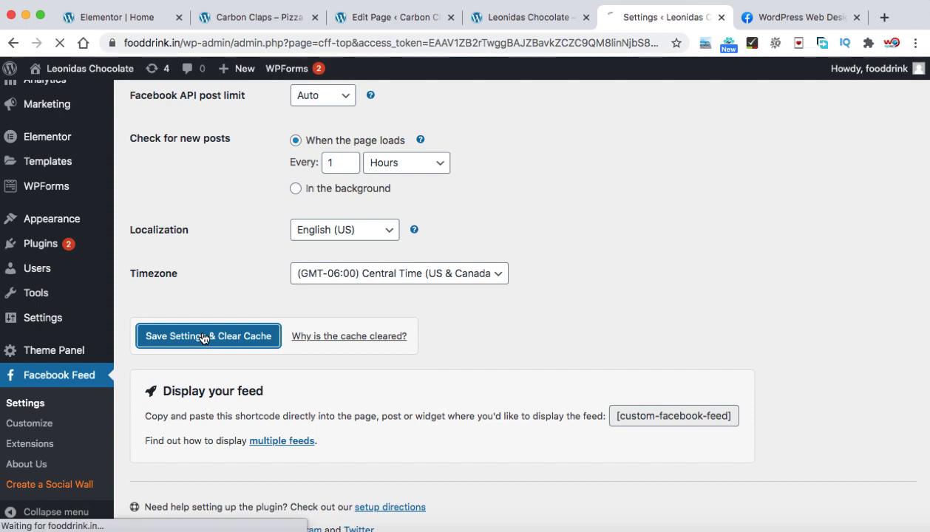
# Copy the [custom-facebook-feed] shortcode from the Display your feed section
pyautogui.scroll(-4, 204, 338)
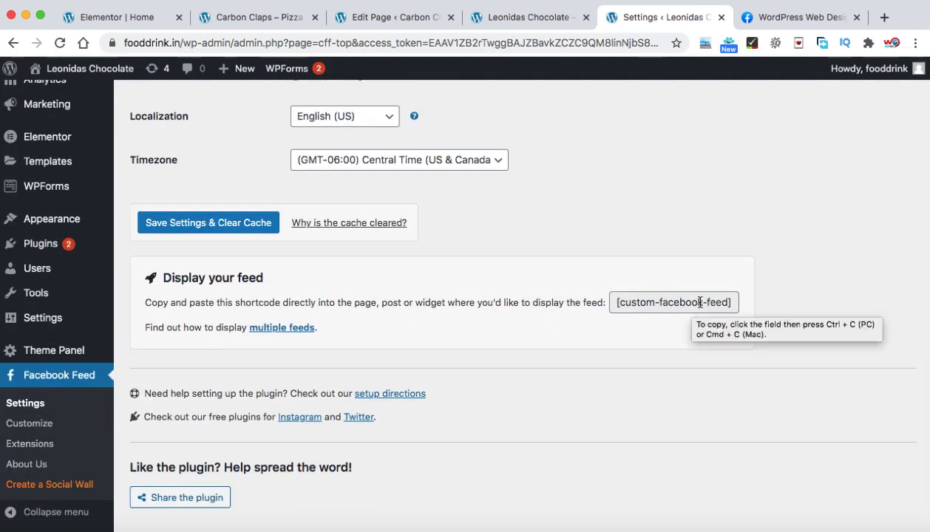
pyautogui.moveTo(615, 302); pyautogui.dragTo(724, 303)
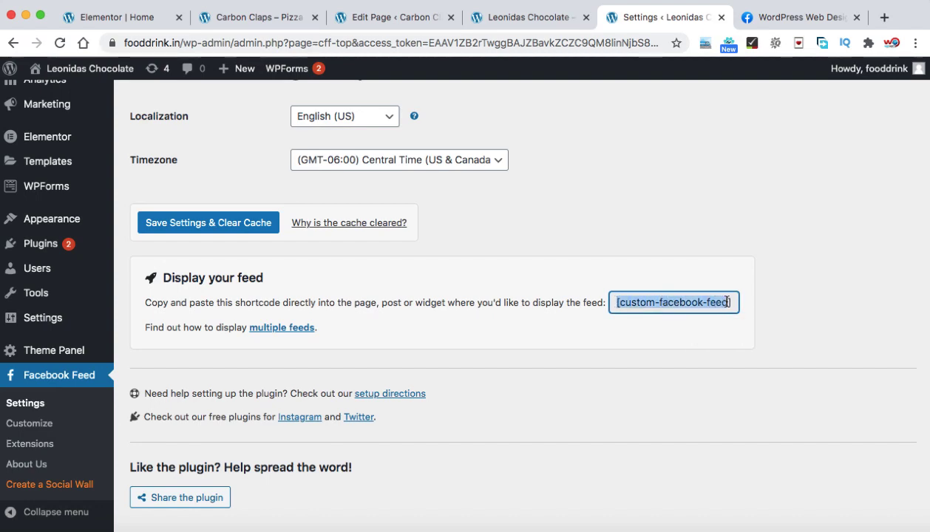
pyautogui.rightClick(728, 302)
pyautogui.click(747, 329)
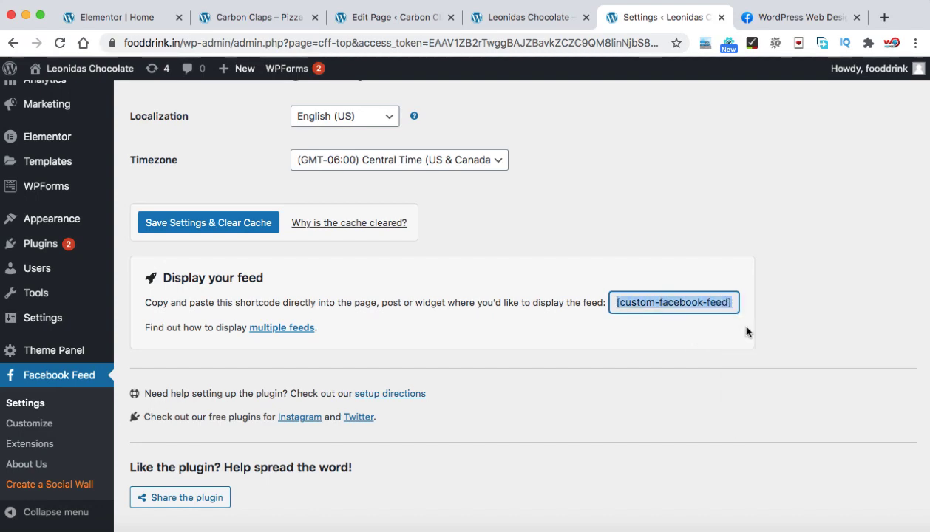
# Switch to the site's homepage, open it for editing with Elementor, and dismiss the notice
pyautogui.click(527, 19)
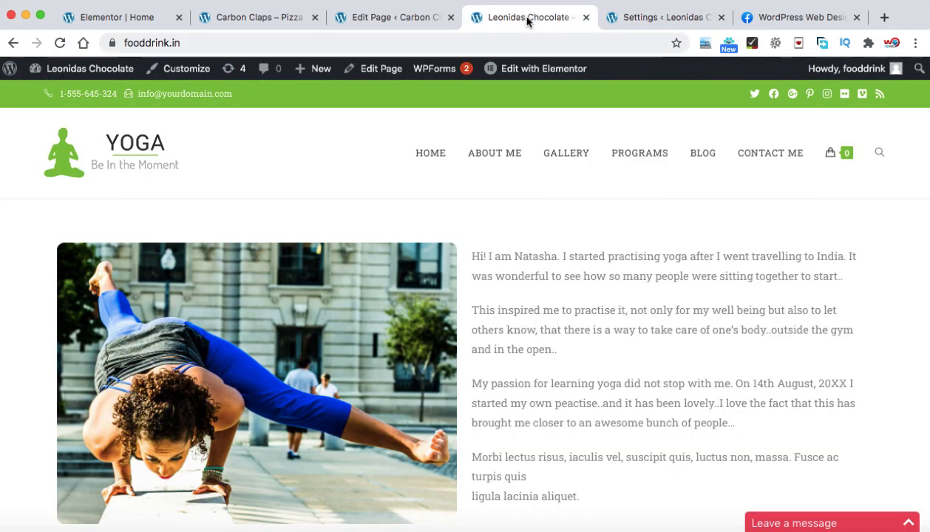
pyautogui.click(532, 71)
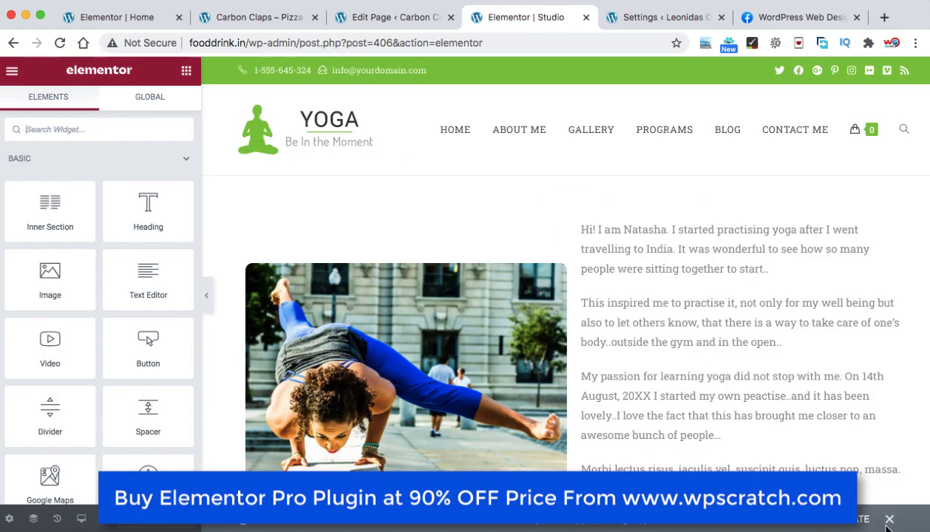
pyautogui.click(890, 520)
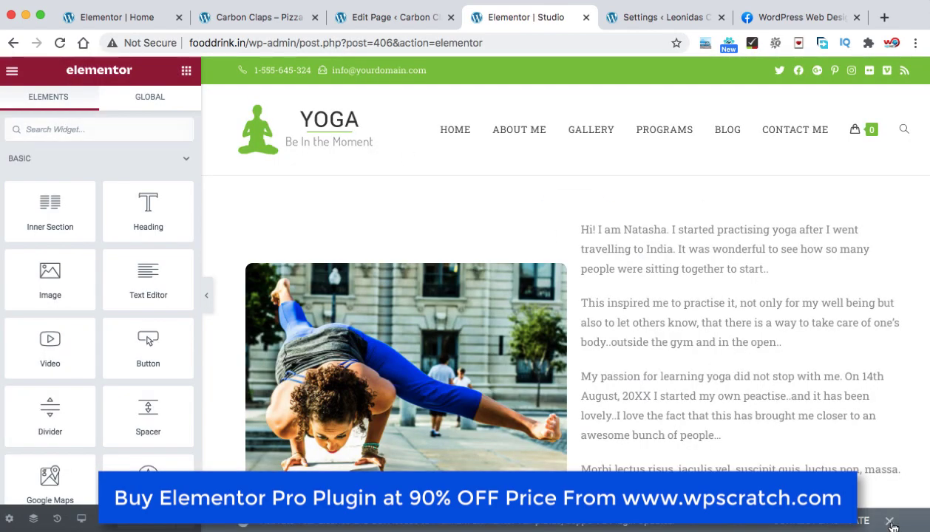
# Add a single-column section below the Our Programs button and place a Shortcode widget in it
pyautogui.scroll(-10, 759, 412)
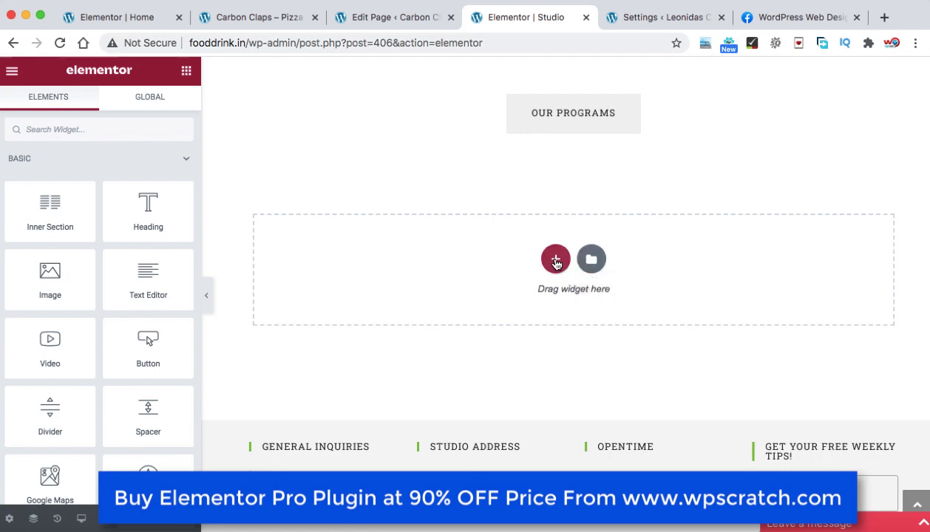
pyautogui.click(555, 260)
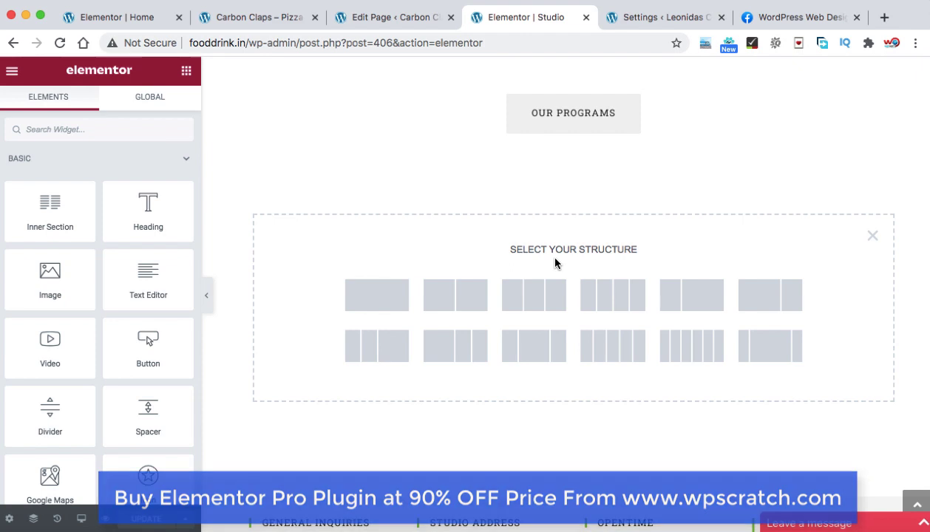
pyautogui.click(393, 294)
pyautogui.click(186, 72)
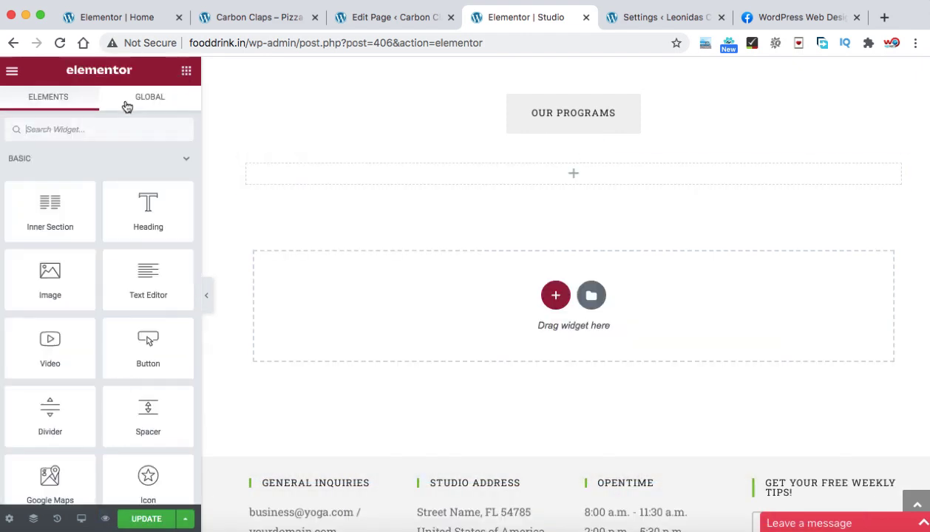
pyautogui.write('short')
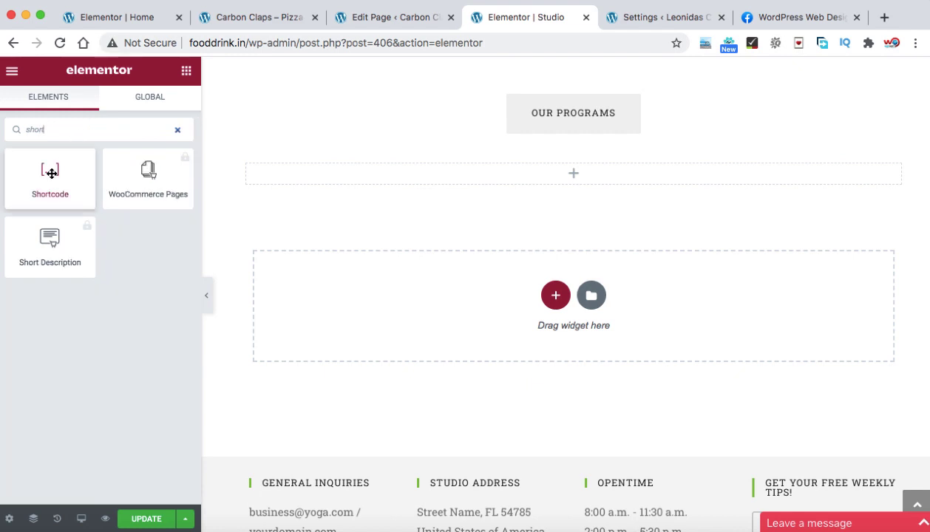
pyautogui.moveTo(50, 172); pyautogui.dragTo(443, 188)
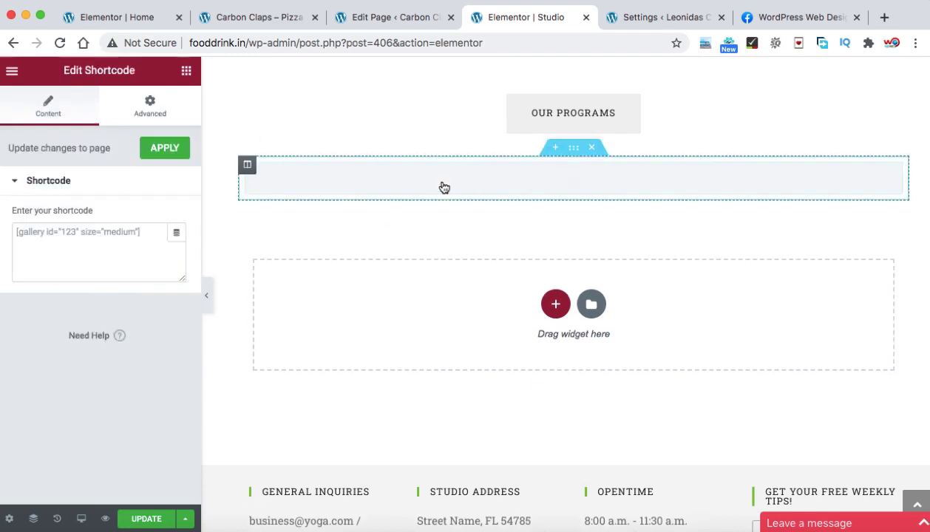
# Enter [custom-facebook-feed] in the Shortcode widget, apply the change, and update the page
pyautogui.click(153, 238)
pyautogui.press('super+v')
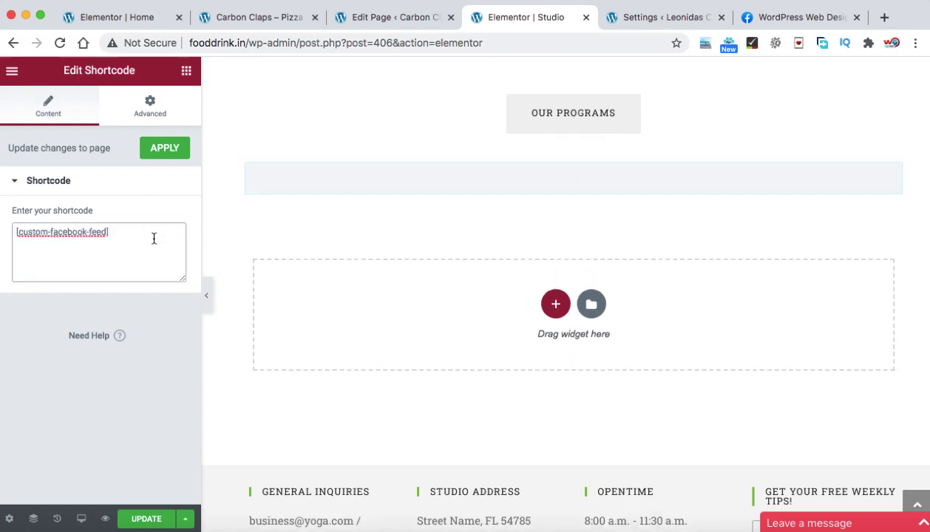
pyautogui.click(164, 148)
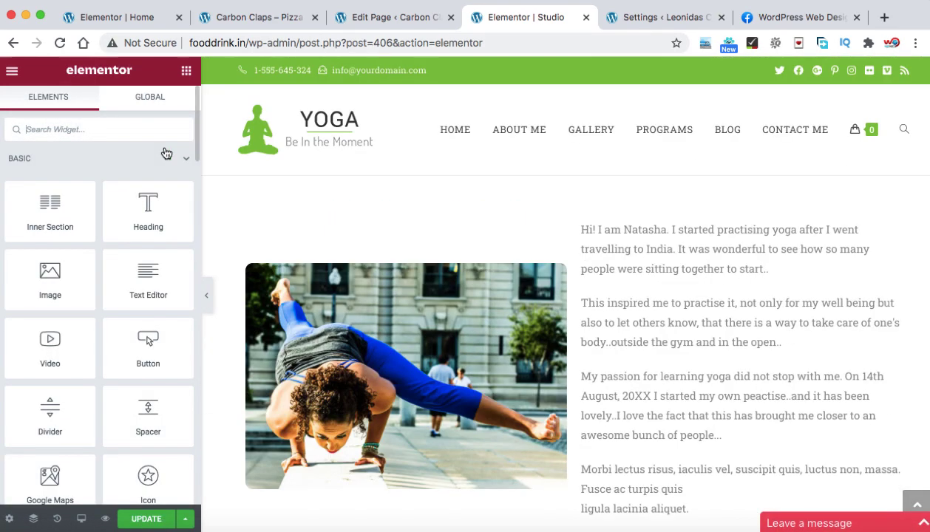
pyautogui.click(151, 520)
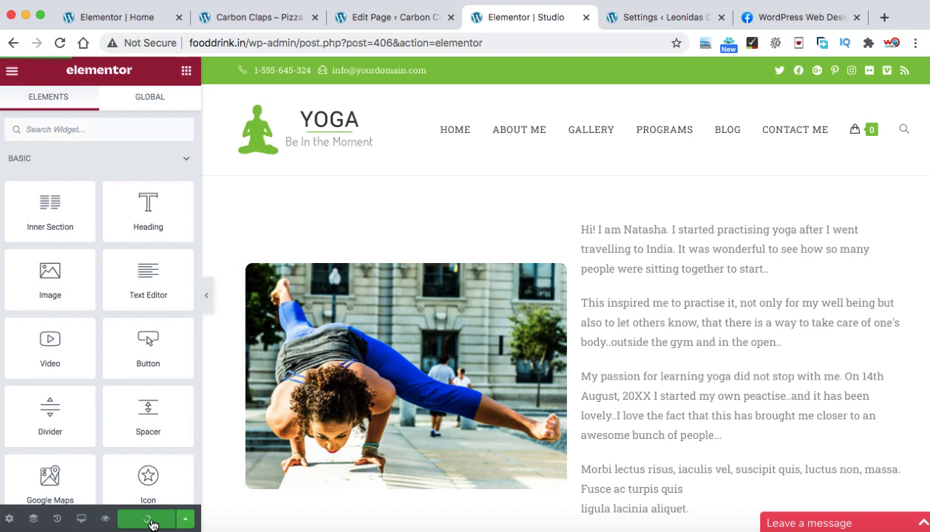
# View the live homepage and examine the Facebook group posts below the Our Programs button
pyautogui.click(11, 74)
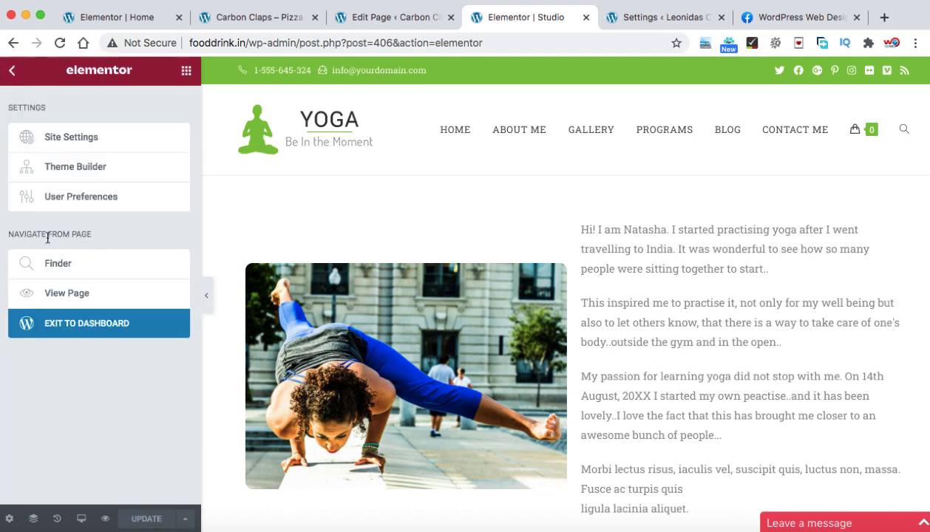
pyautogui.click(67, 293)
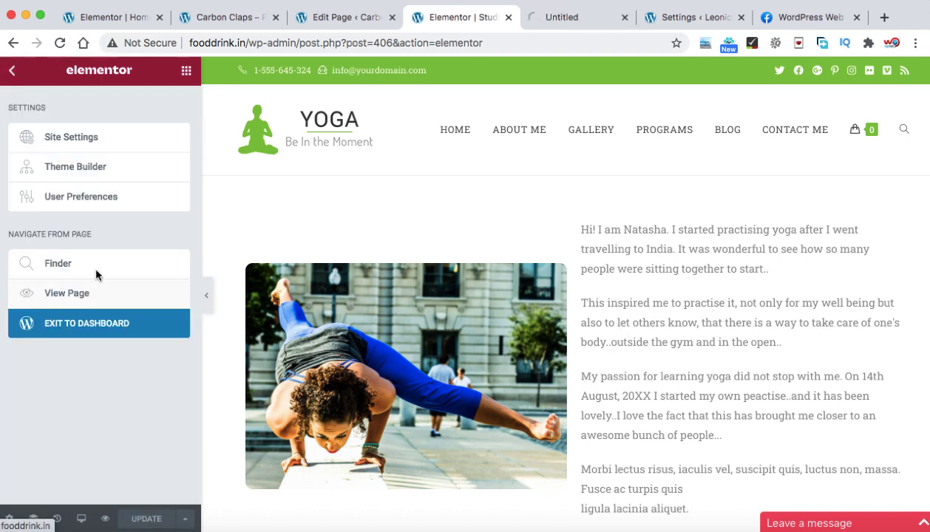
pyautogui.scroll(-15, 596, 117)
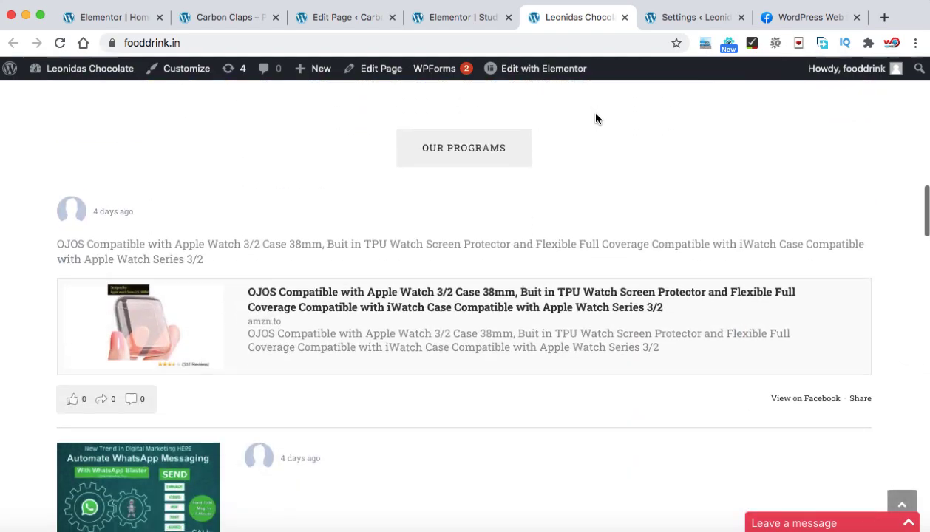
pyautogui.scroll(-1, 596, 119)
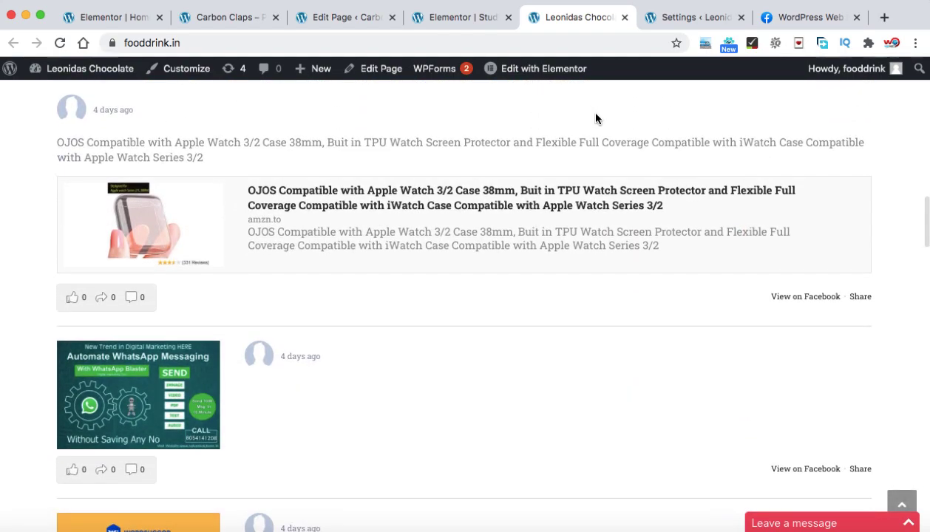
pyautogui.scroll(3, 599, 300)
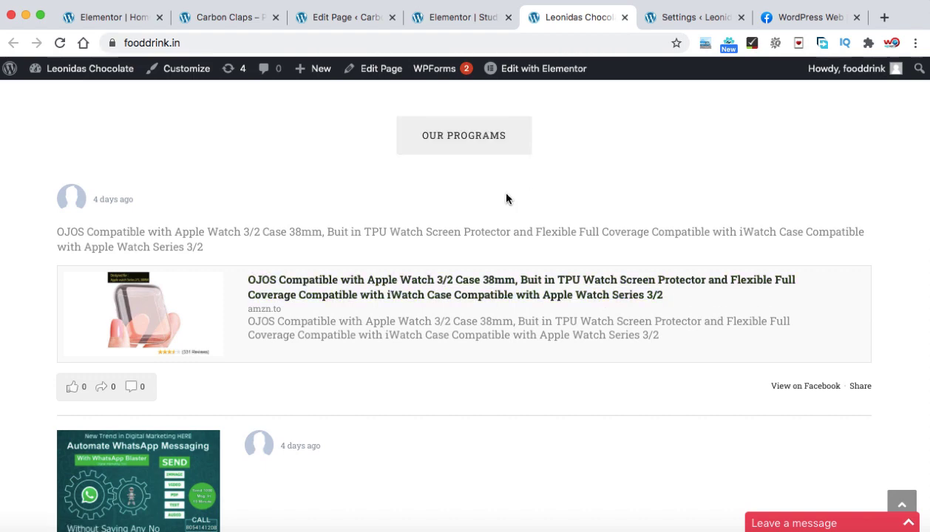
pyautogui.scroll(-6, 506, 198)
pyautogui.scroll(-4, 506, 198)
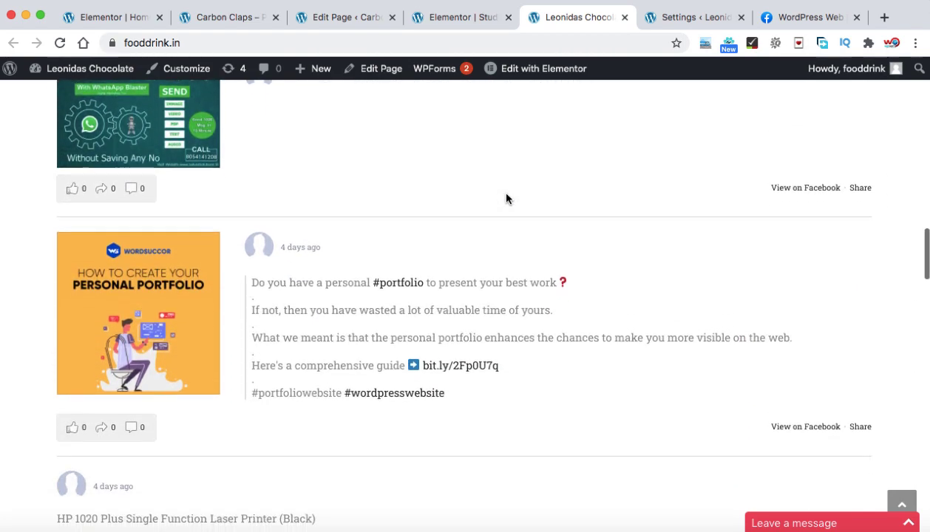
pyautogui.scroll(-3, 506, 198)
pyautogui.scroll(-5, 506, 198)
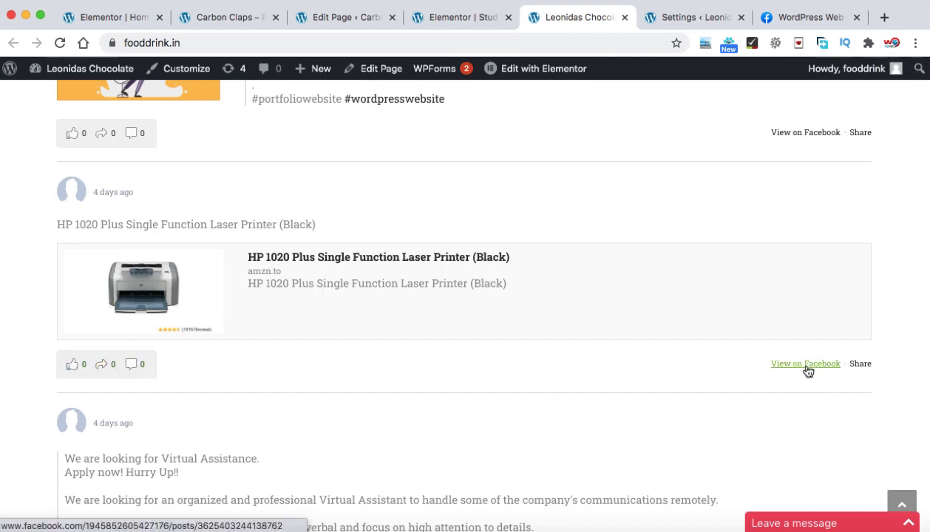
pyautogui.scroll(-10, 607, 388)
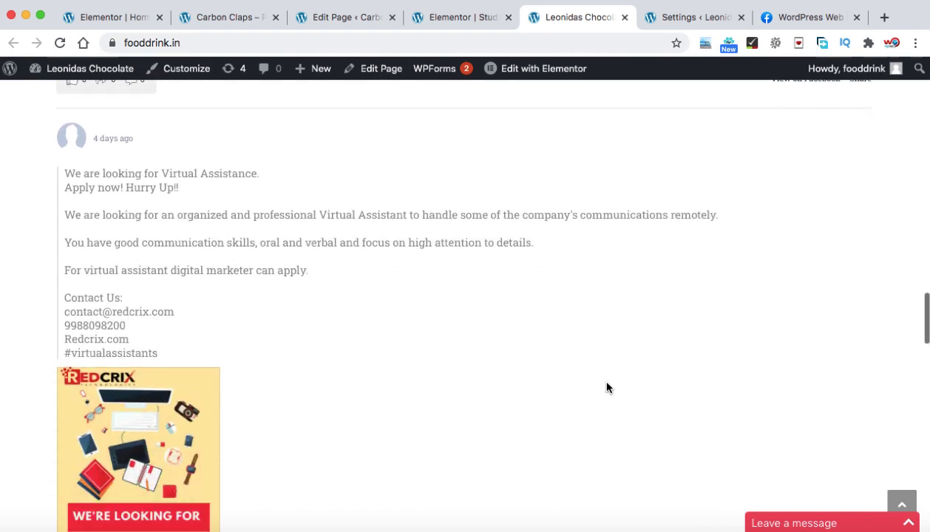
pyautogui.scroll(-6, 606, 387)
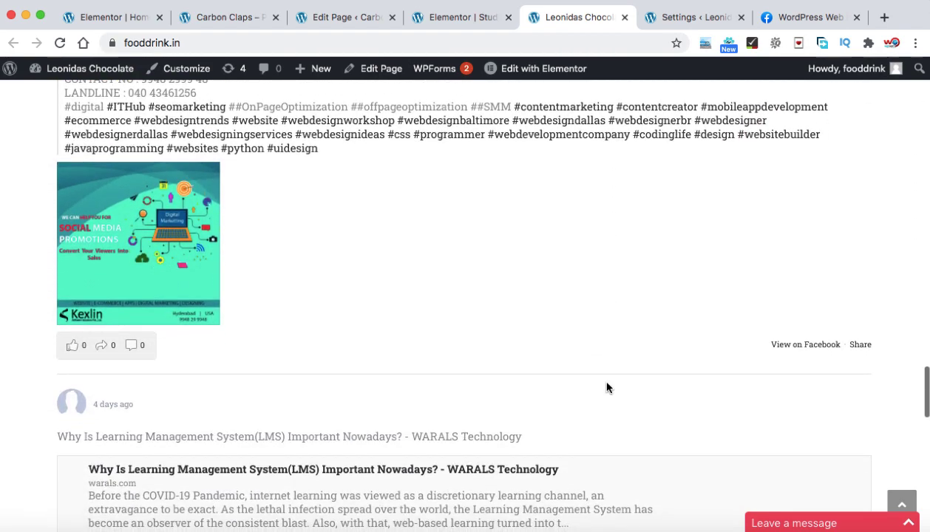
pyautogui.scroll(7, 606, 387)
pyautogui.scroll(8, 606, 388)
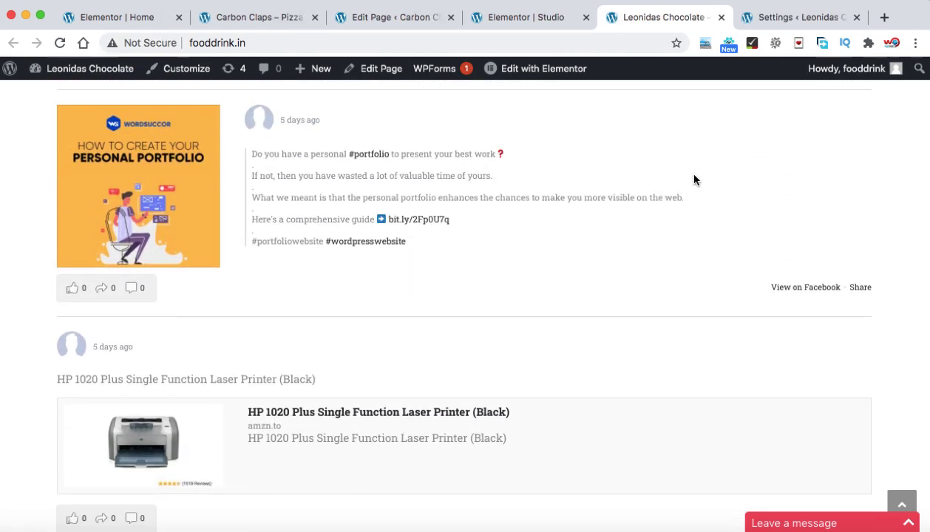
# Return to the Custom Facebook Feed settings and review the General customization options
pyautogui.click(788, 17)
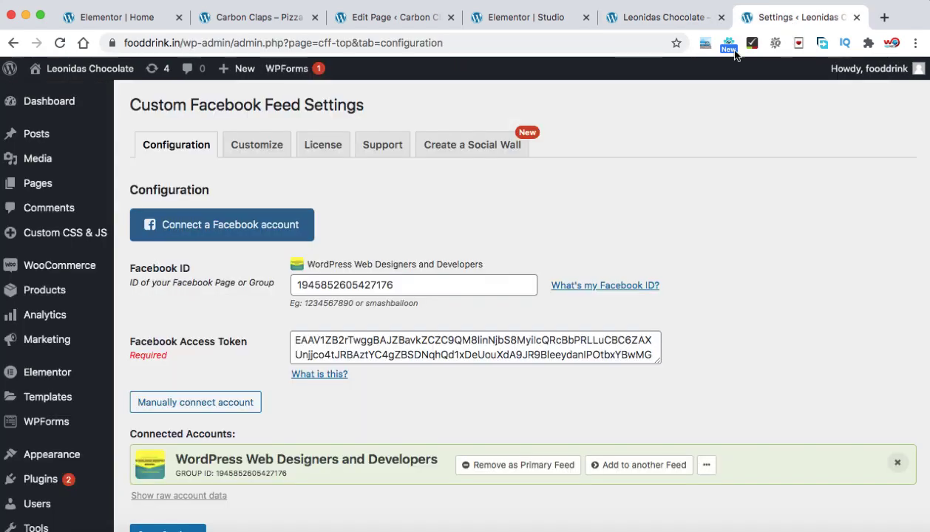
pyautogui.click(255, 148)
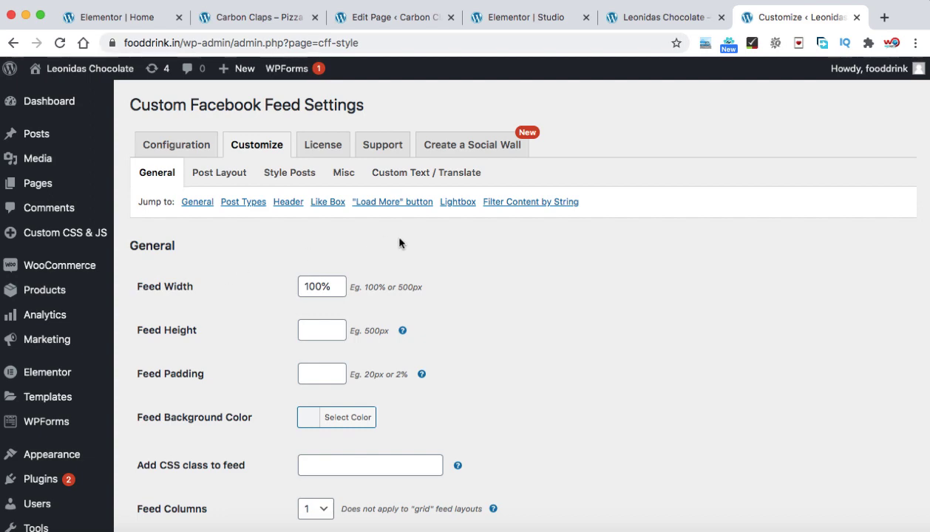
pyautogui.scroll(-3, 399, 238)
pyautogui.scroll(3, 399, 242)
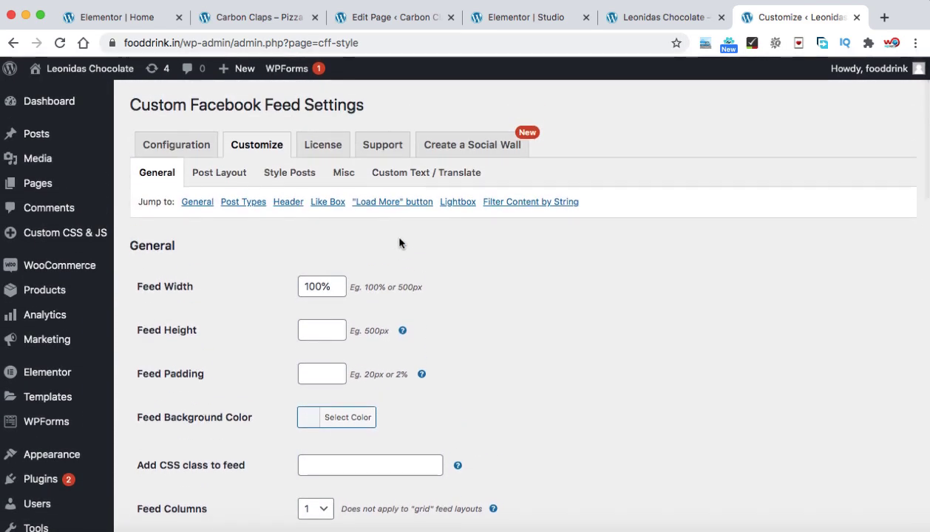
# Open the Post Layout settings and compare the Thumbnail layout with the feed on the live homepage
pyautogui.click(219, 175)
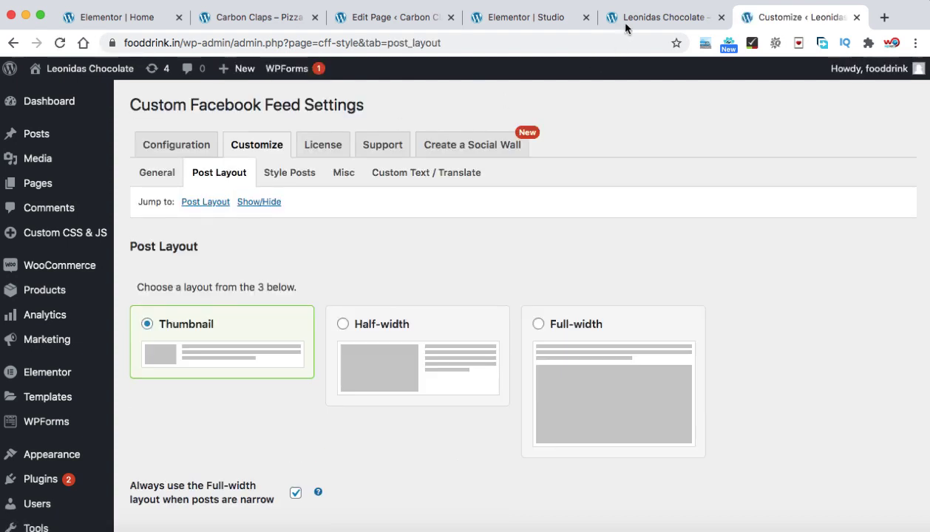
pyautogui.click(626, 23)
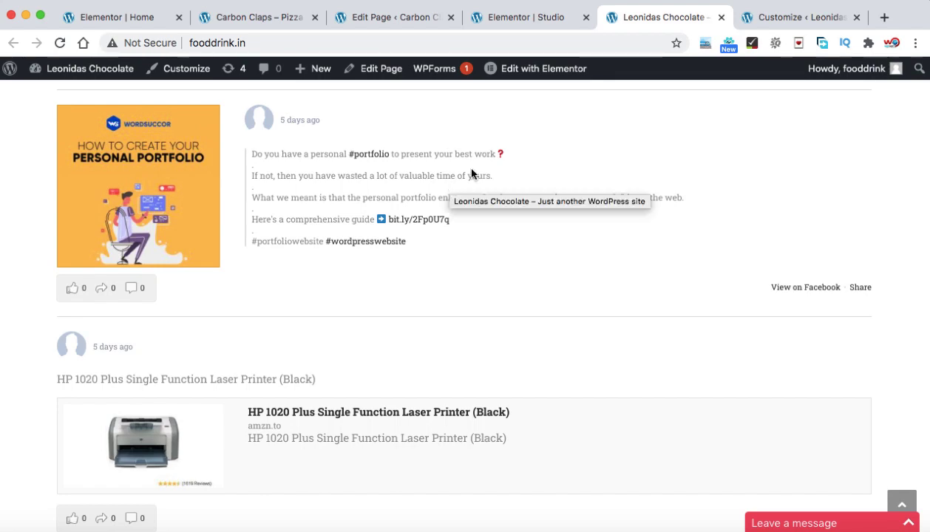
pyautogui.click(770, 16)
pyautogui.scroll(-1, 347, 255)
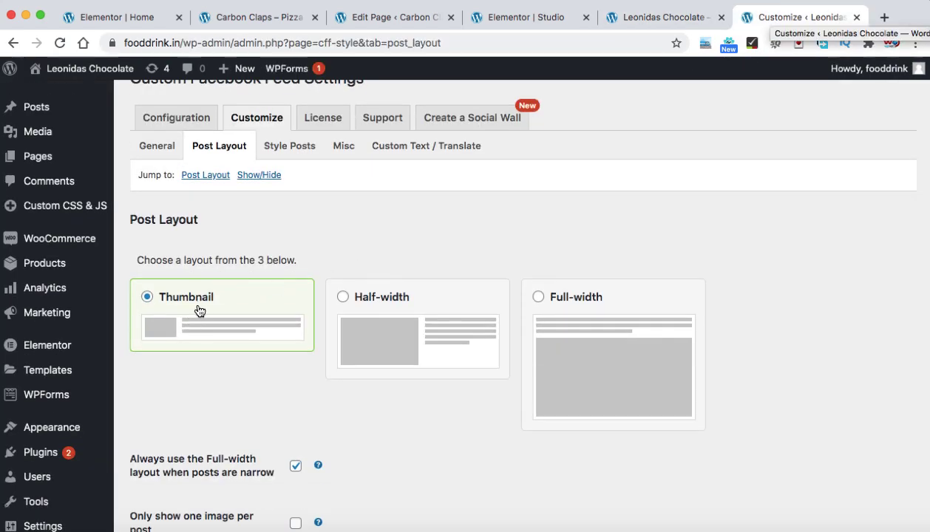
pyautogui.click(633, 19)
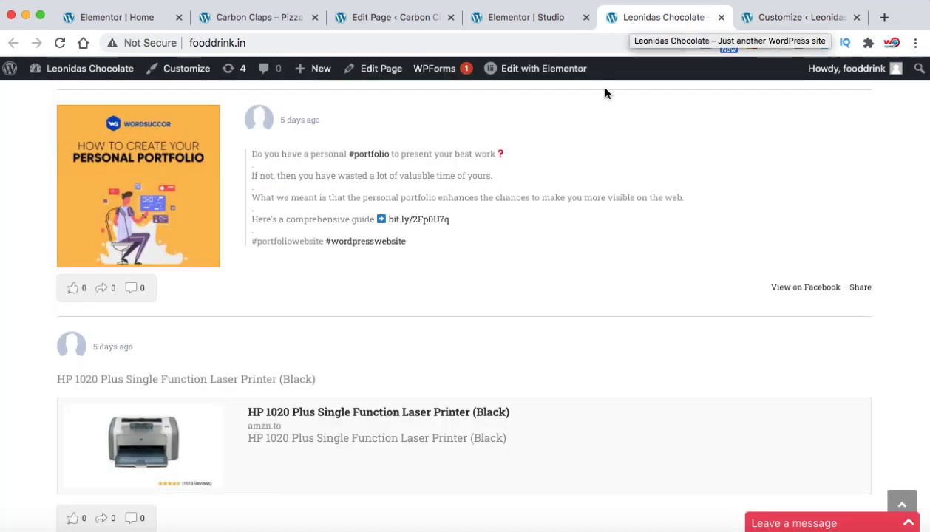
pyautogui.click(789, 21)
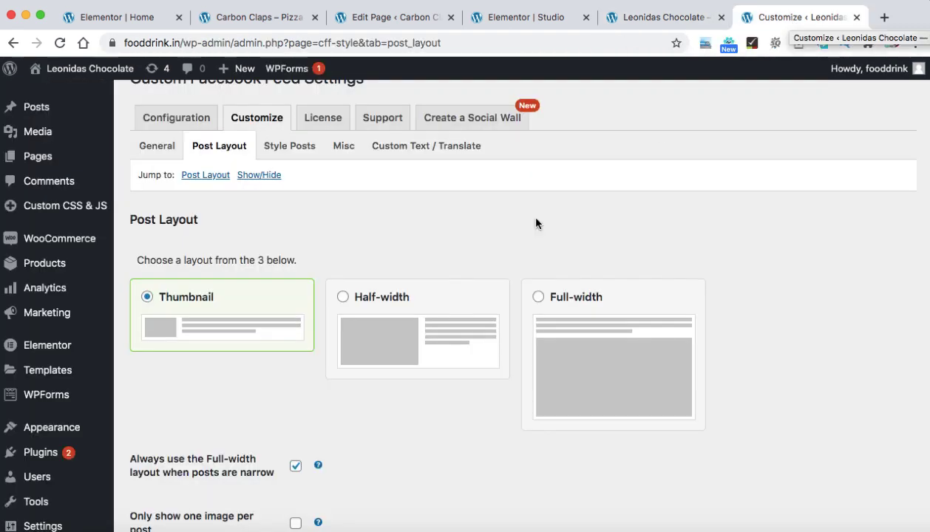
# Set the post layout to Half-width, save the changes, and reload the live homepage to check the feed
pyautogui.click(343, 298)
pyautogui.scroll(-5, 336, 333)
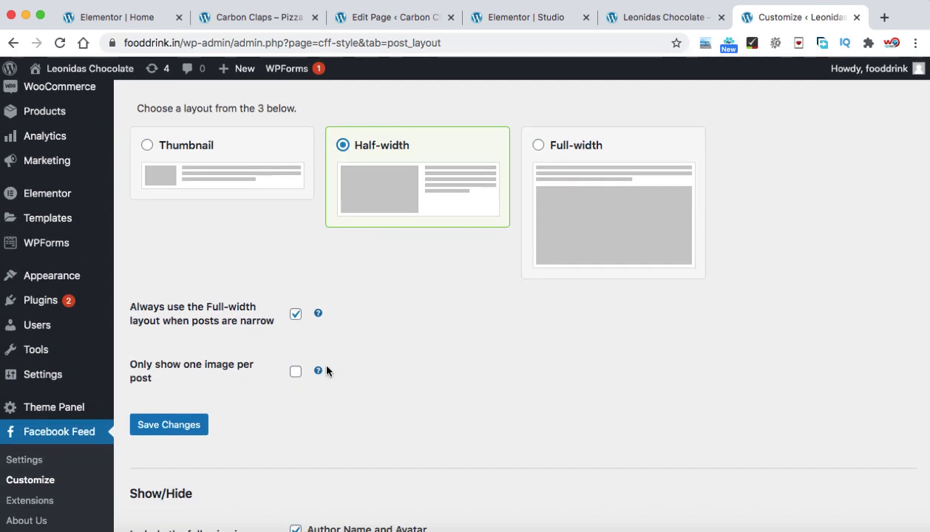
pyautogui.click(177, 431)
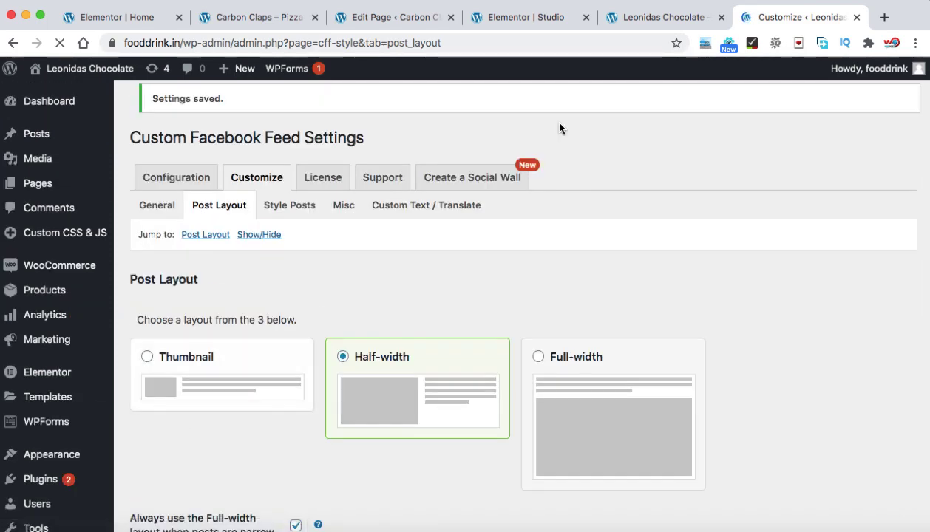
pyautogui.click(640, 24)
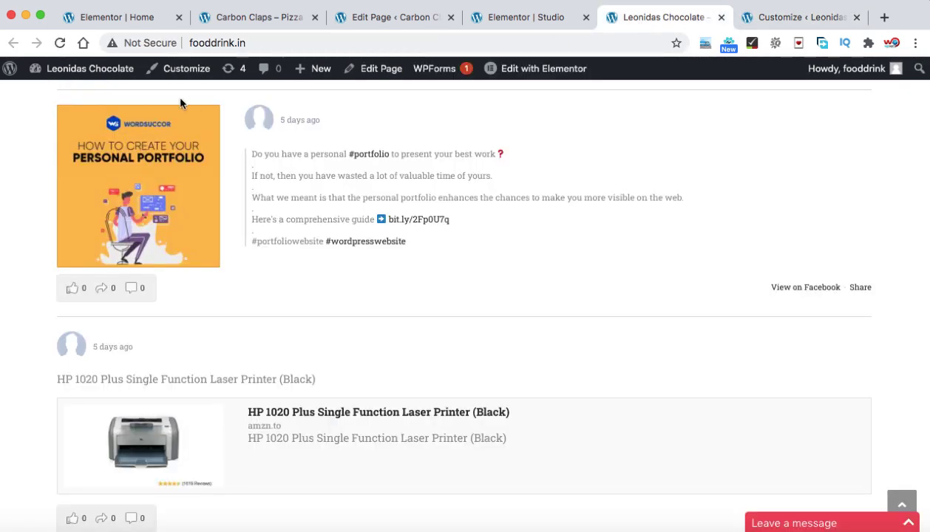
pyautogui.click(62, 44)
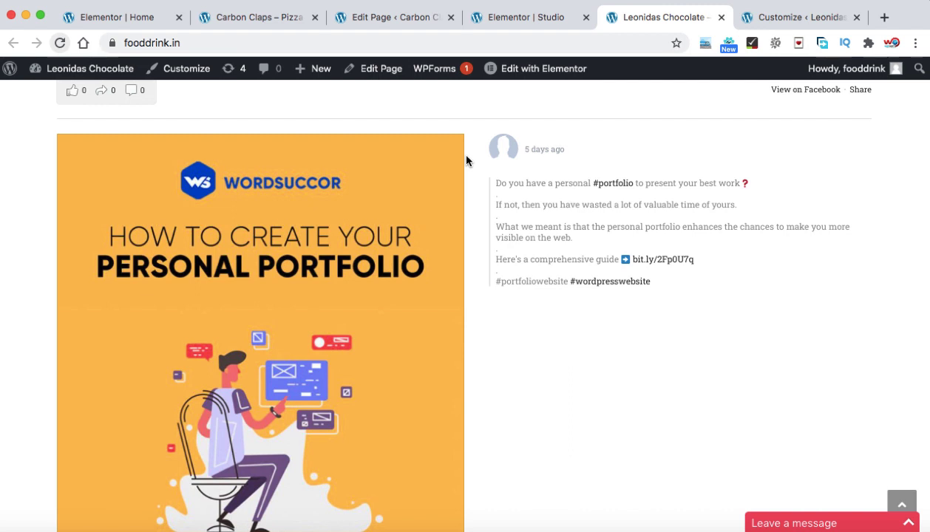
# Set the post layout to Full-width, save the changes, and reload the live homepage to check the feed
pyautogui.click(808, 17)
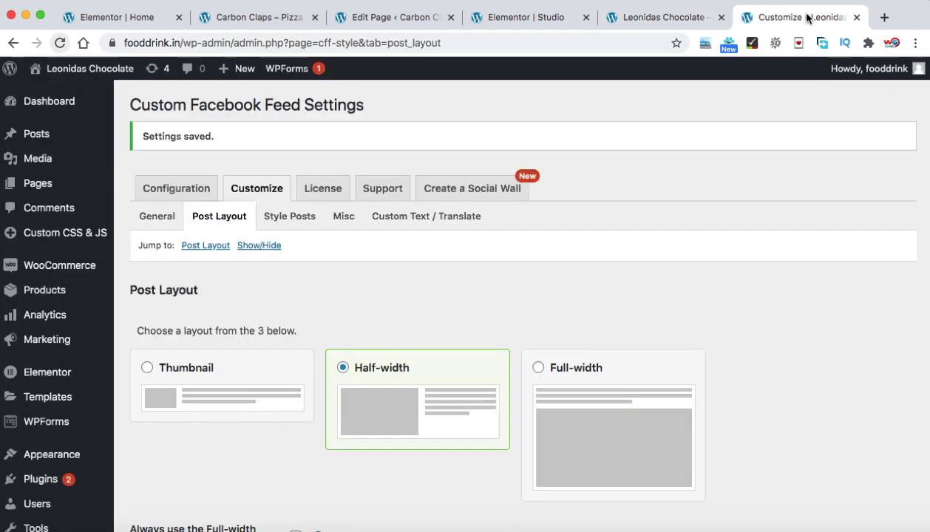
pyautogui.click(539, 368)
pyautogui.scroll(-5, 540, 372)
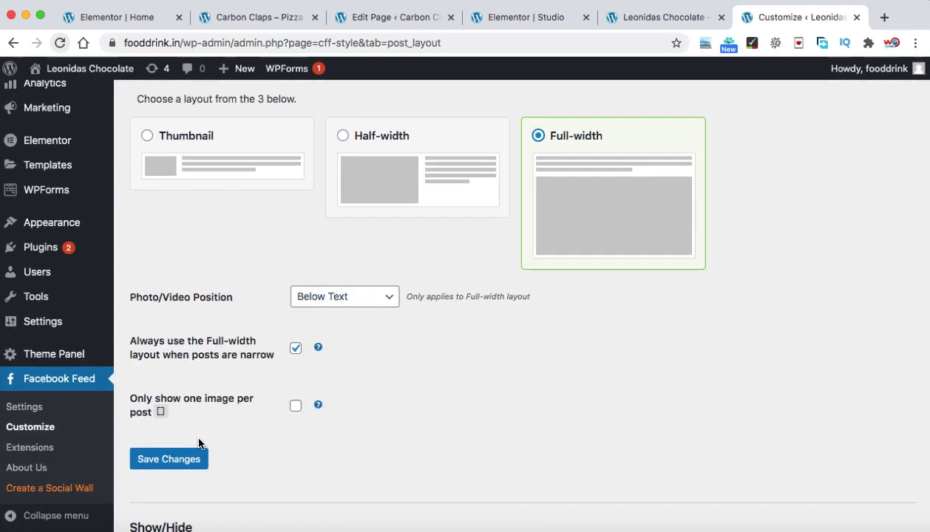
pyautogui.click(174, 462)
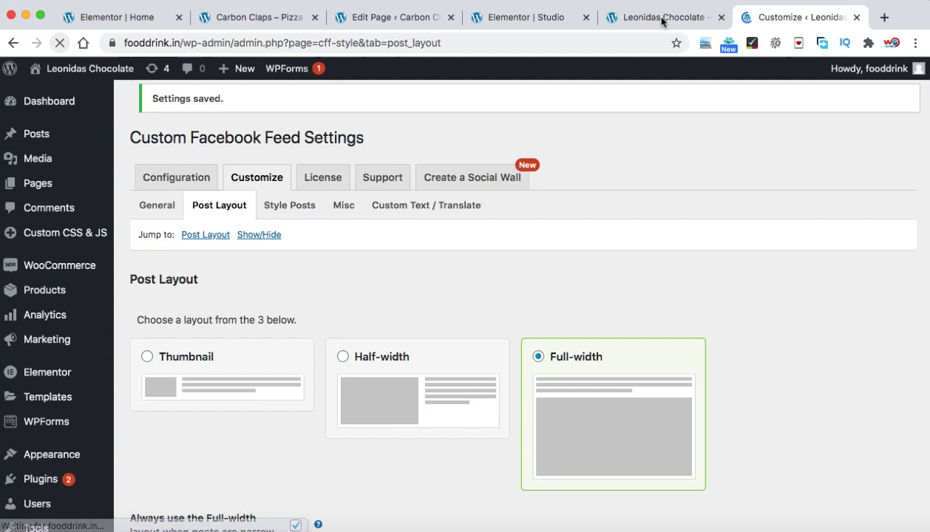
pyautogui.click(662, 18)
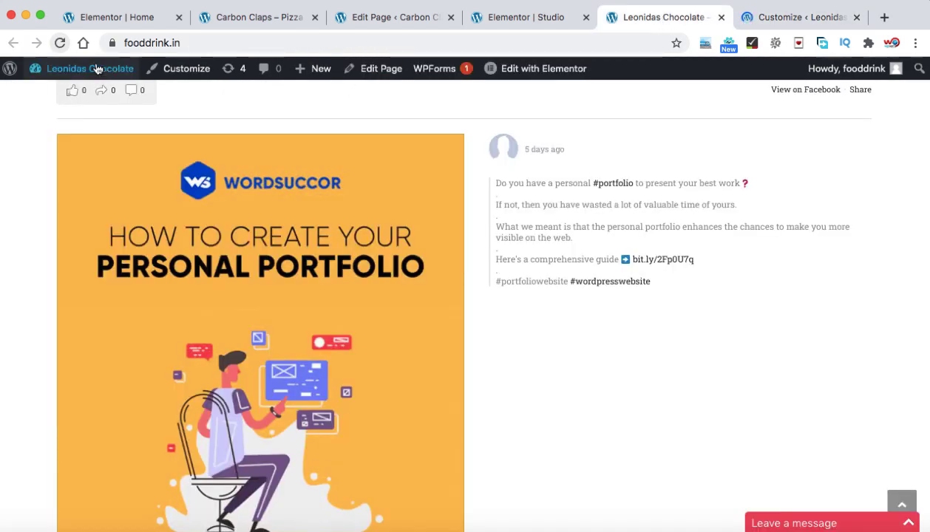
pyautogui.click(62, 43)
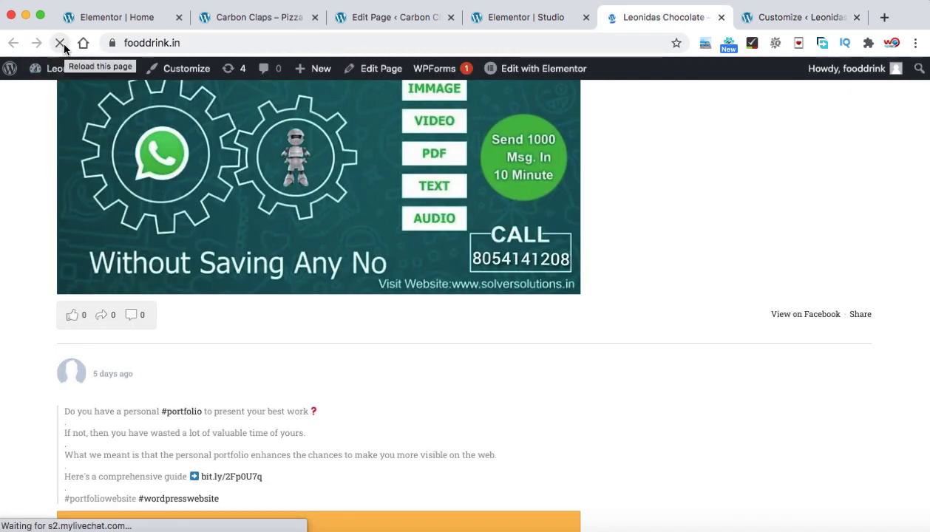
pyautogui.scroll(5, 59, 312)
pyautogui.scroll(5, 57, 314)
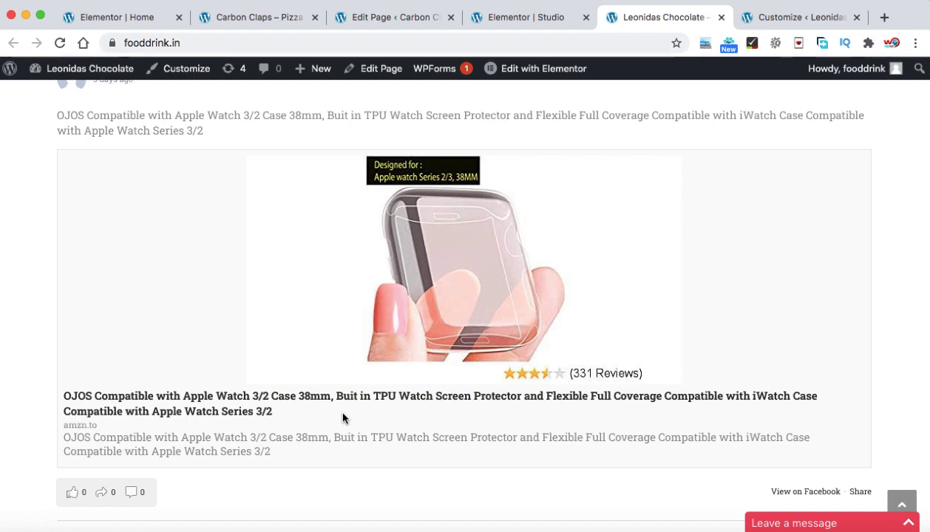
# Review the Show/Hide options for post elements in the feed's Post Layout settings
pyautogui.click(790, 21)
pyautogui.scroll(-5, 564, 267)
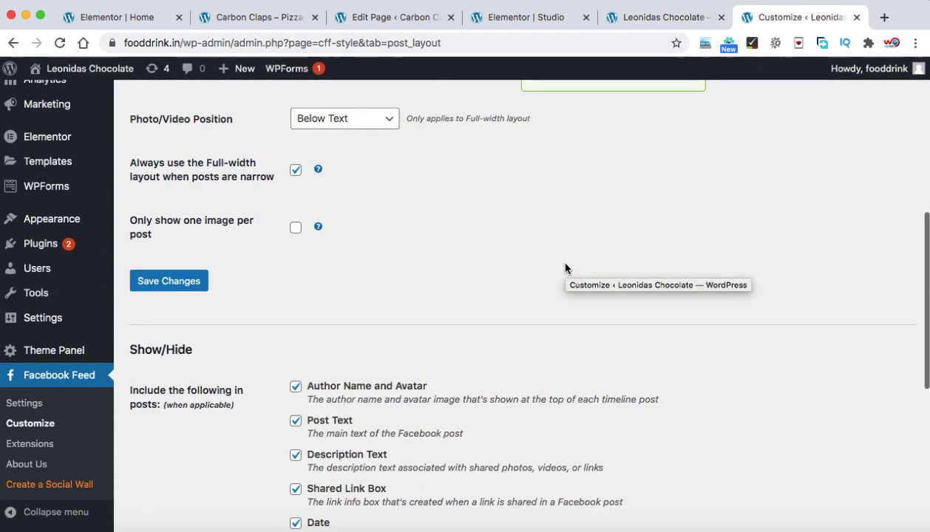
pyautogui.scroll(-5, 564, 268)
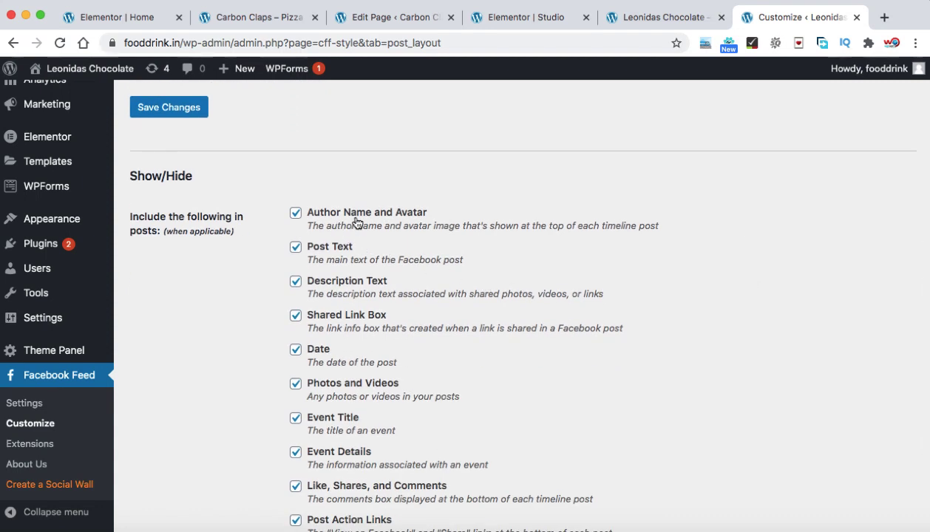
pyautogui.scroll(-2, 403, 248)
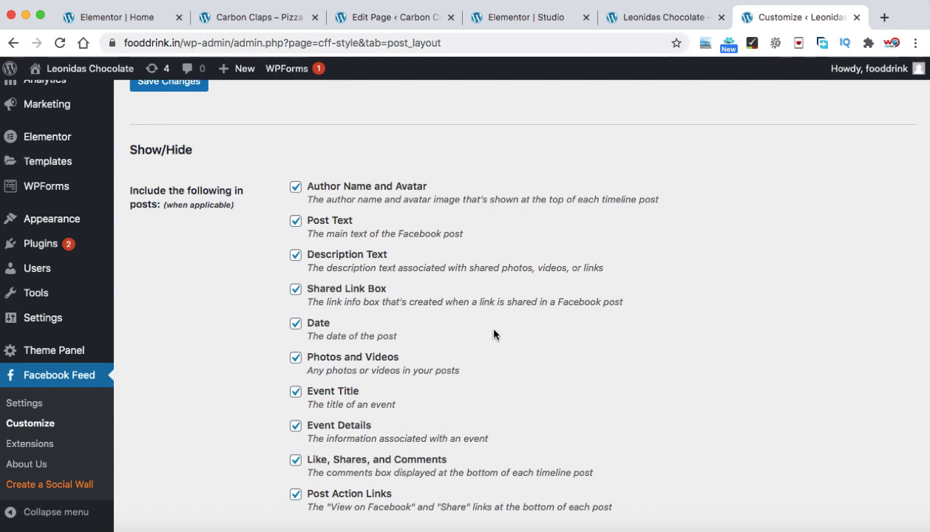
pyautogui.scroll(10, 493, 334)
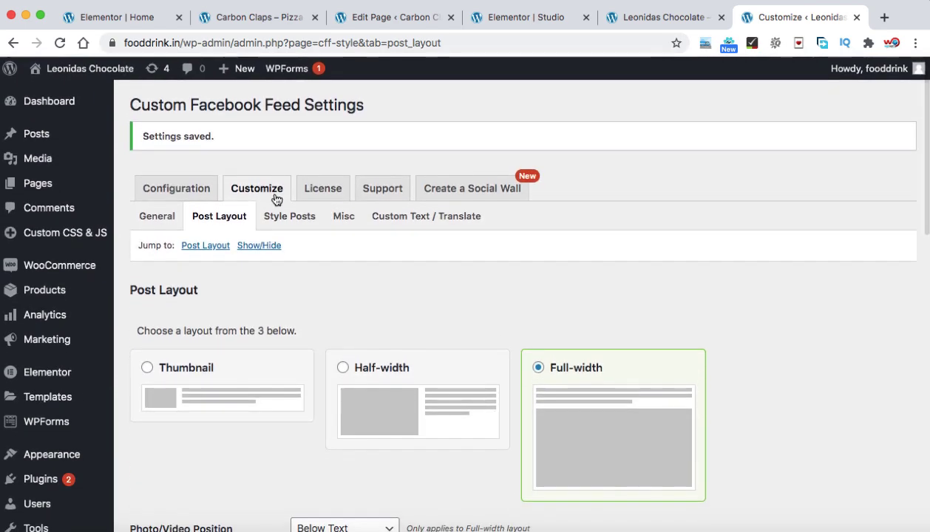